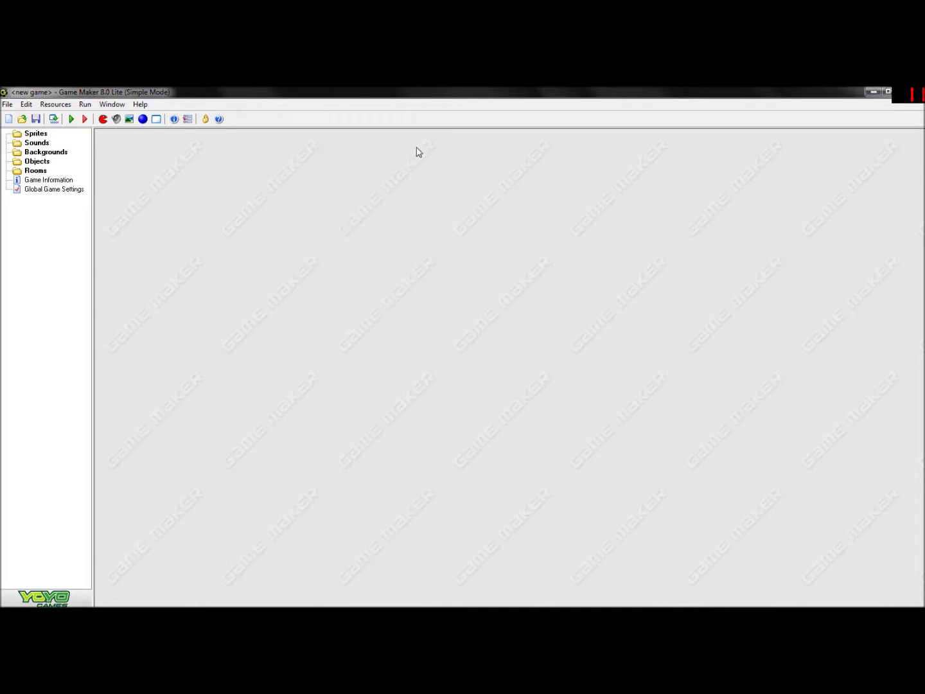
Create a new sprite, sprite0, with the Create Sprite toolbar button.
mouse_move(3, 144)
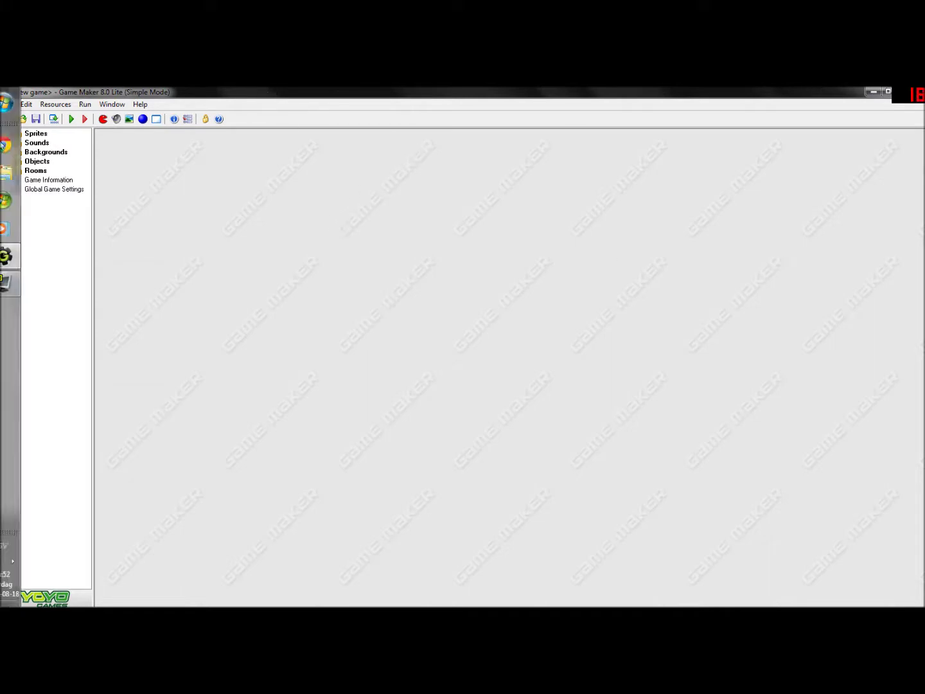
left_click(103, 122)
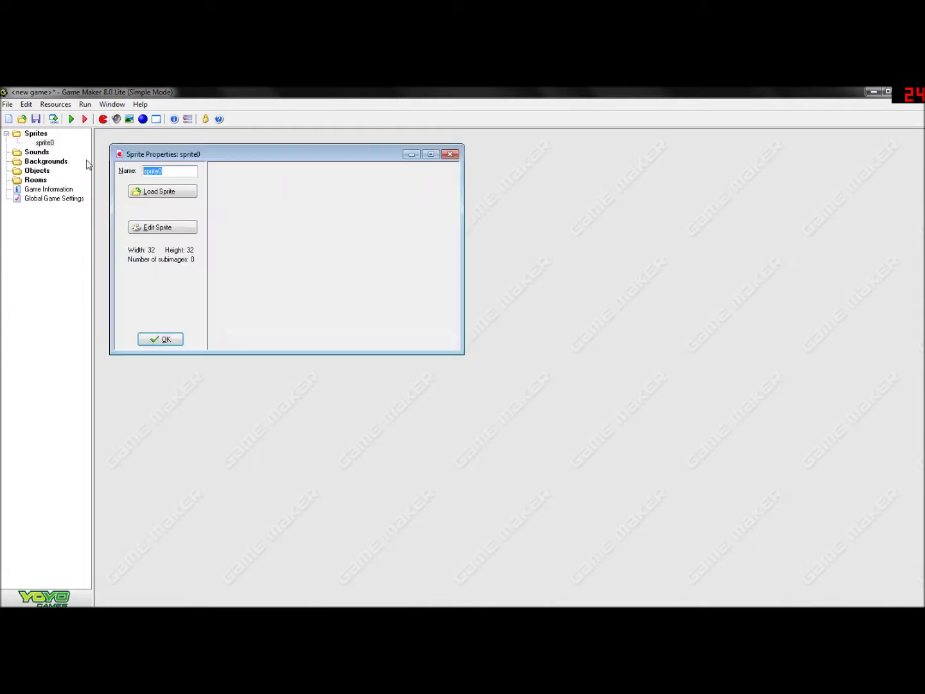
Name the sprite Play.
type("Play")
left_click(143, 171)
type("spr_")
key("BackSpace")
key("BackSpace")
key("BackSpace")
key("BackSpace")
Load the blank button_empty image (160x48) into the Play sprite.
left_click(182, 228)
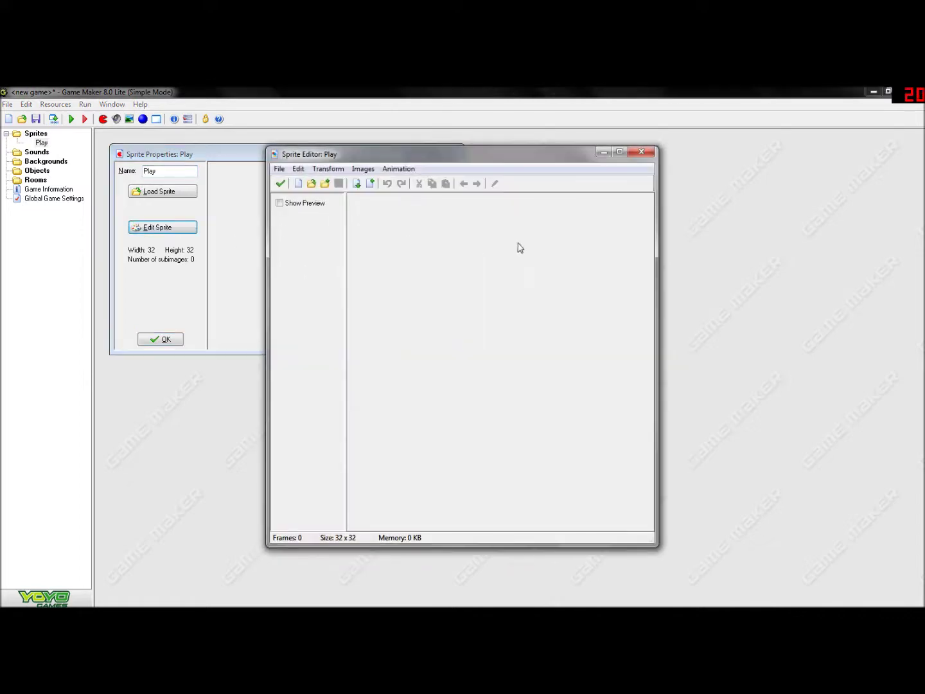
left_click(642, 152)
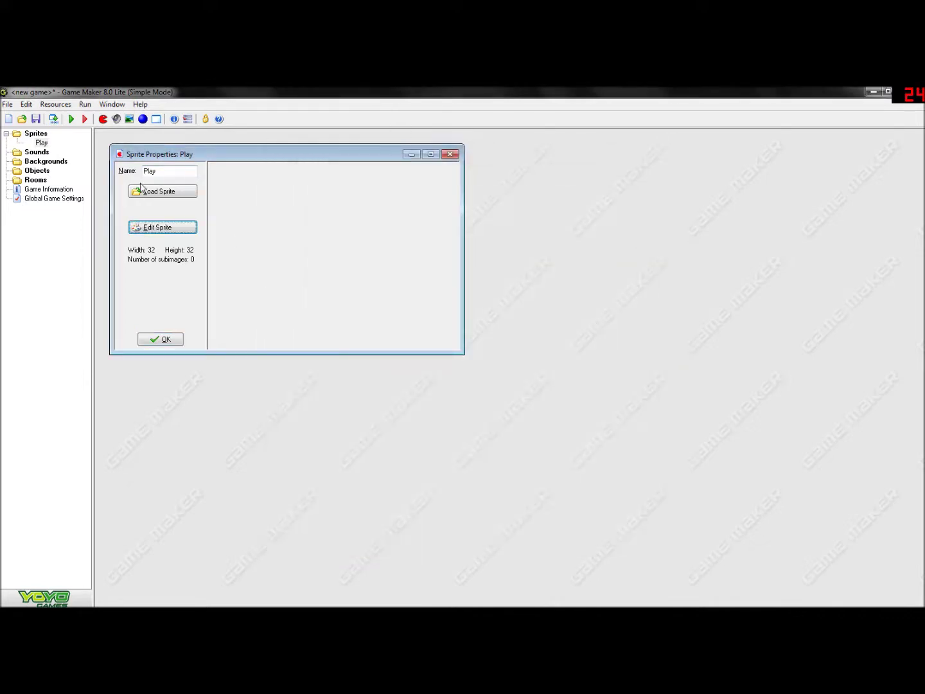
key("Return")
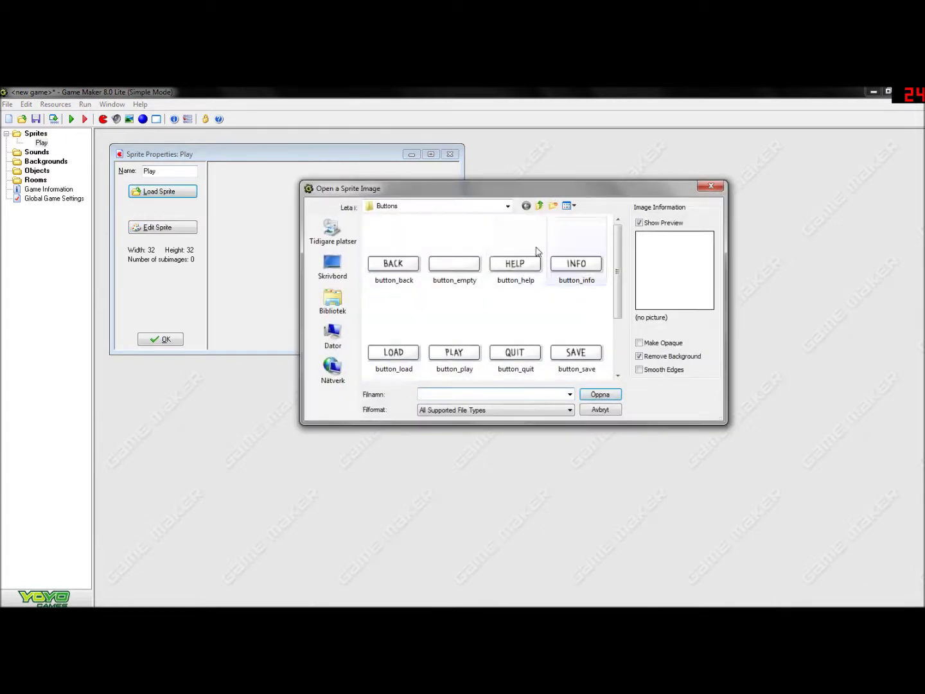
left_click(465, 270)
left_click(604, 395)
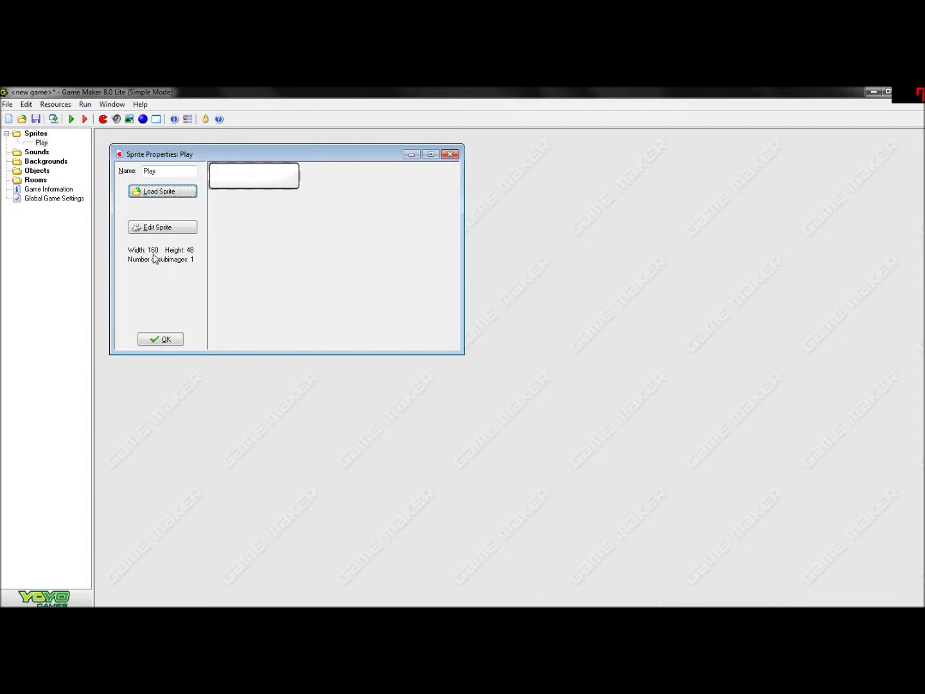
Open image 0 of the Play sprite in a maximized Image Editor, zoomed in.
left_click(182, 230)
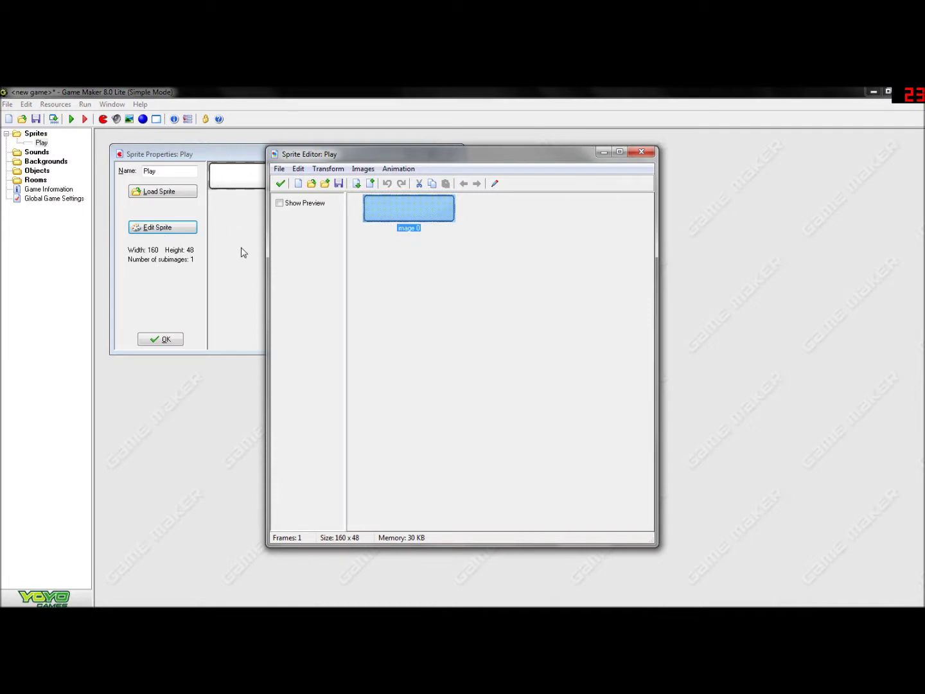
double_click(412, 216)
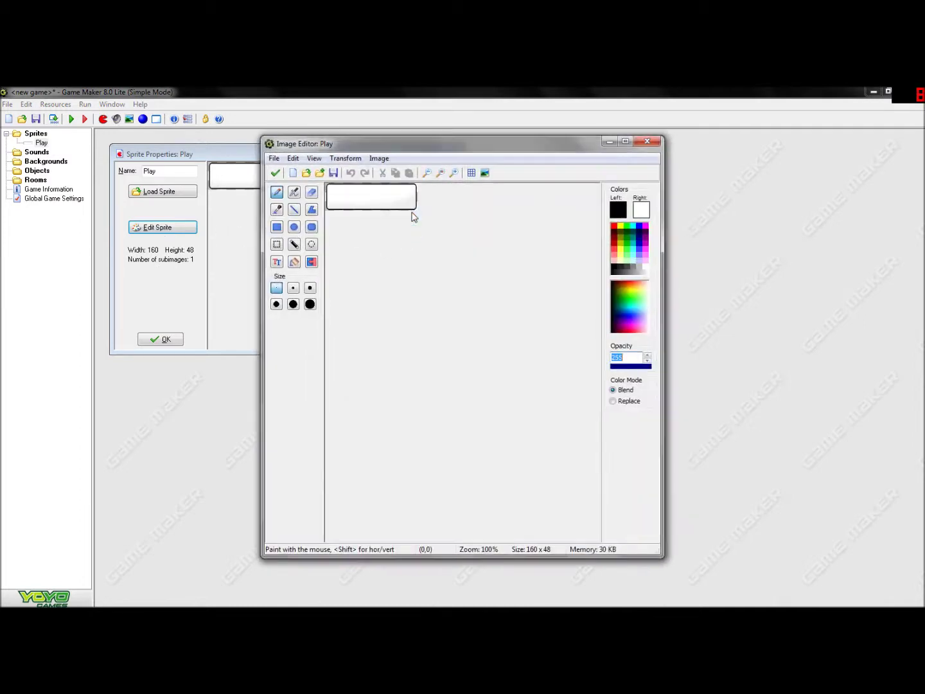
left_click(625, 141)
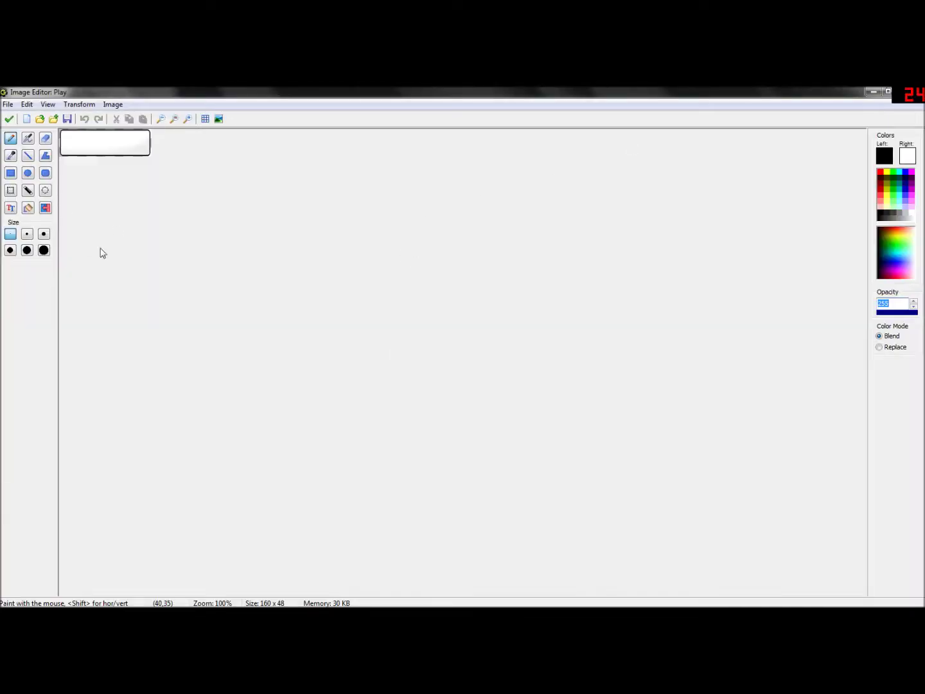
left_click(188, 118)
left_click(188, 119)
left_click(189, 119)
left_click(187, 118)
left_click(188, 118)
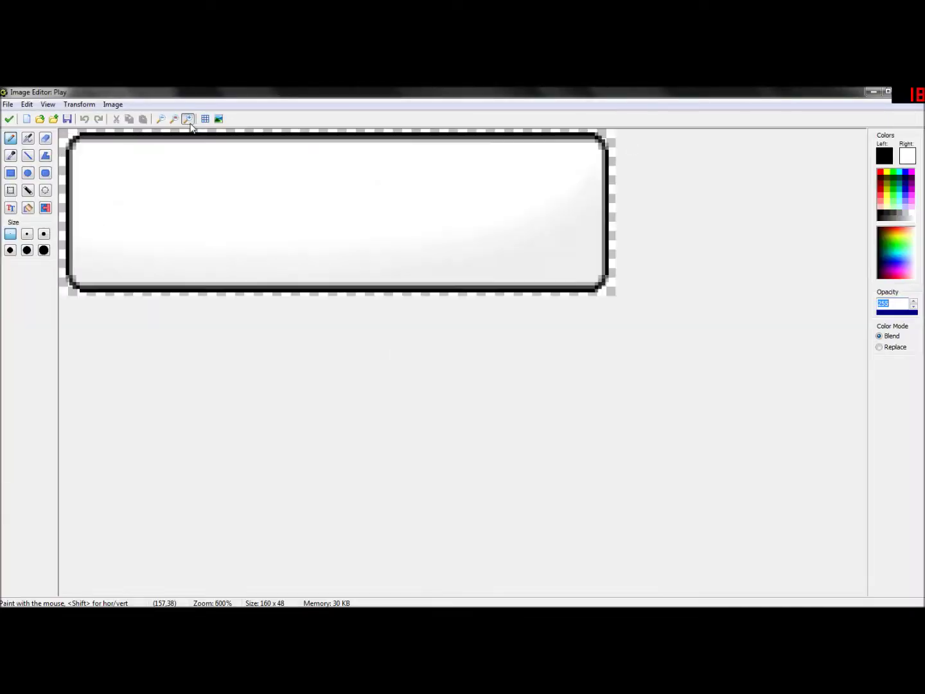
left_click(189, 119)
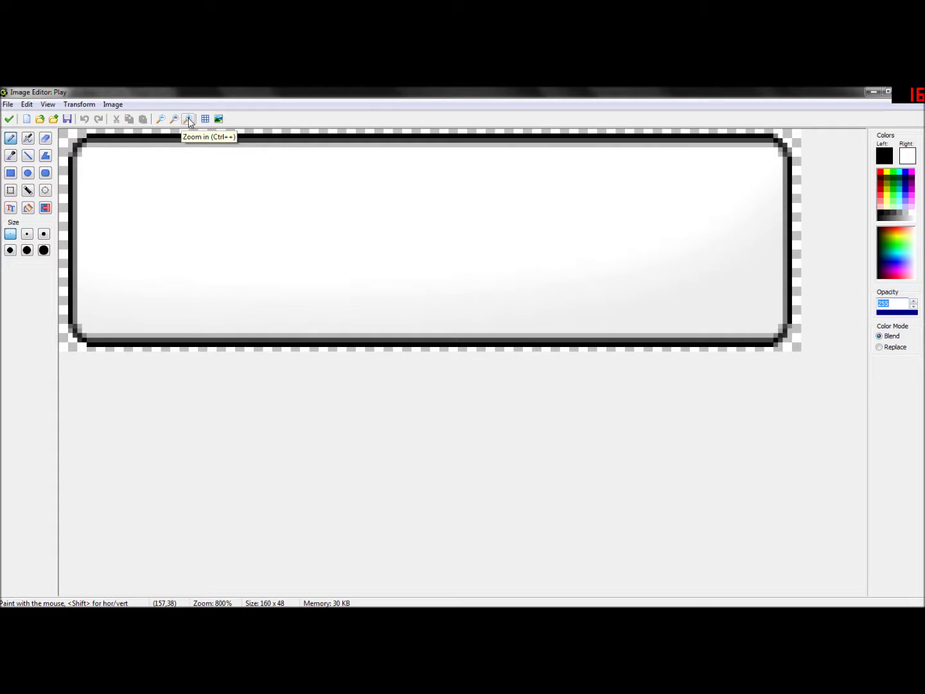
left_click(188, 120)
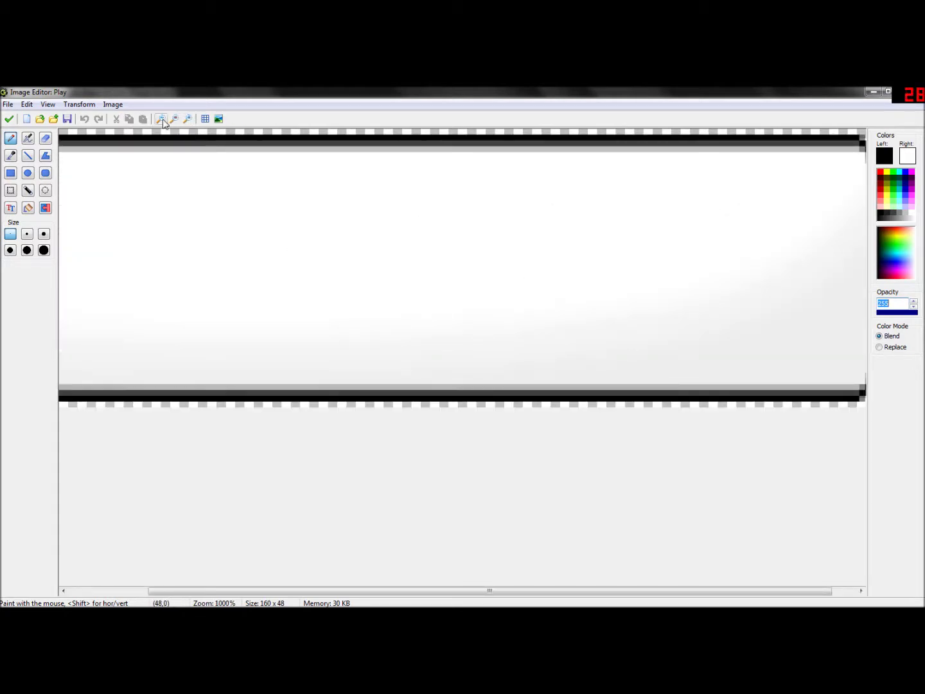
left_click(162, 119)
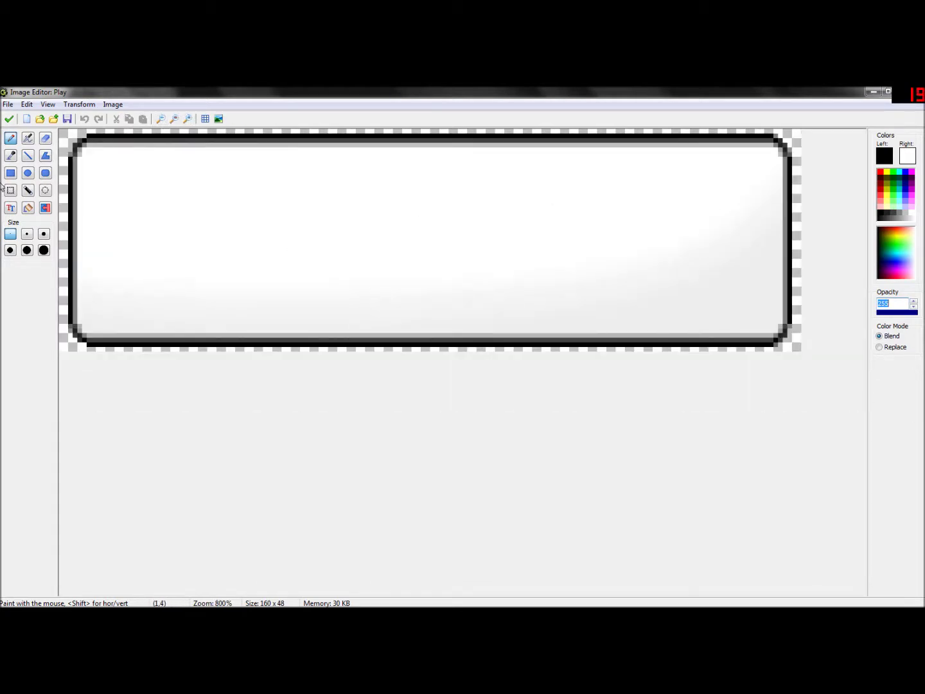
Select the flood fill tool with green as the painting colour.
left_click(45, 208)
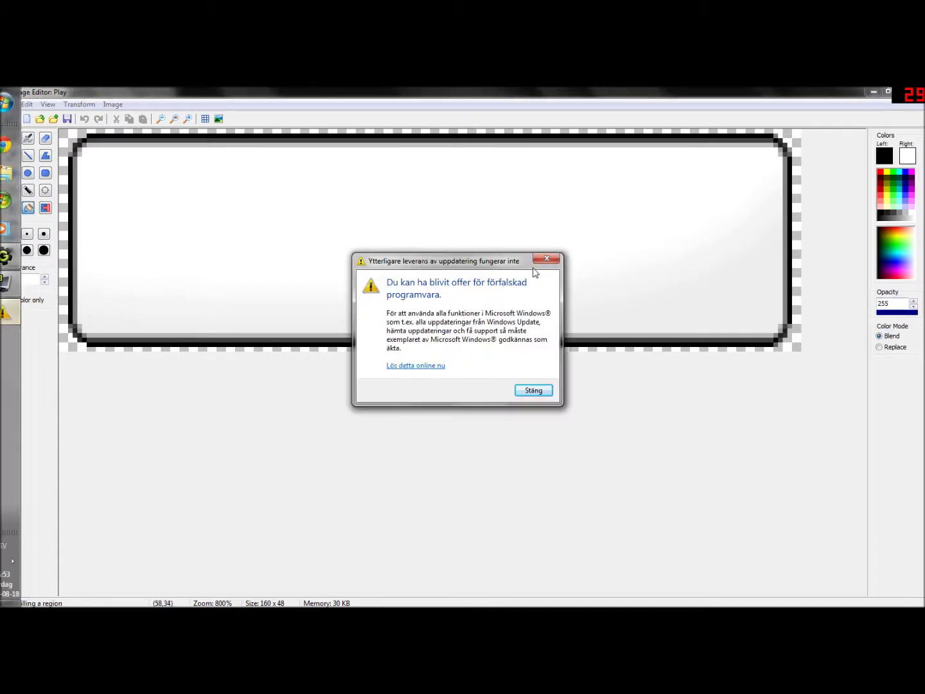
left_click(547, 257)
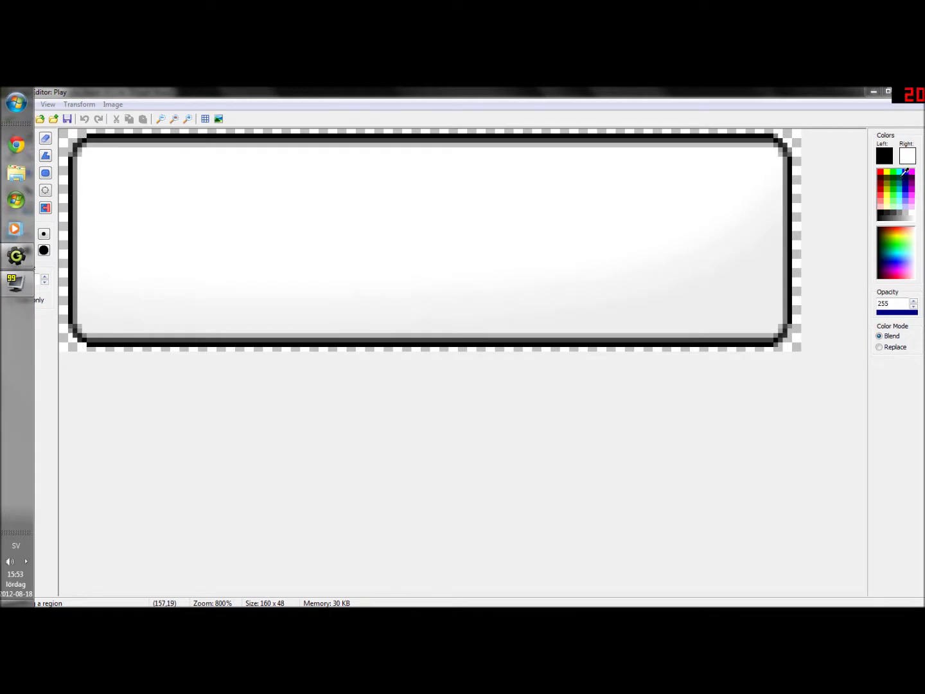
left_click(894, 172)
Flood-fill the button's upper area, lower area, white band and upper line steps green.
left_click(320, 194)
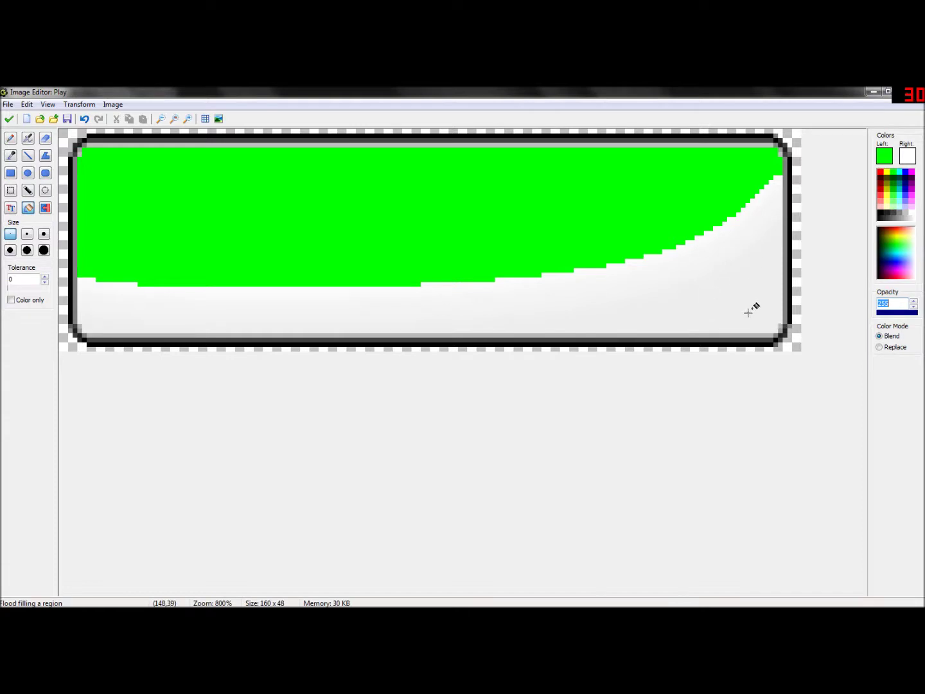
left_click(724, 310)
left_click(726, 247)
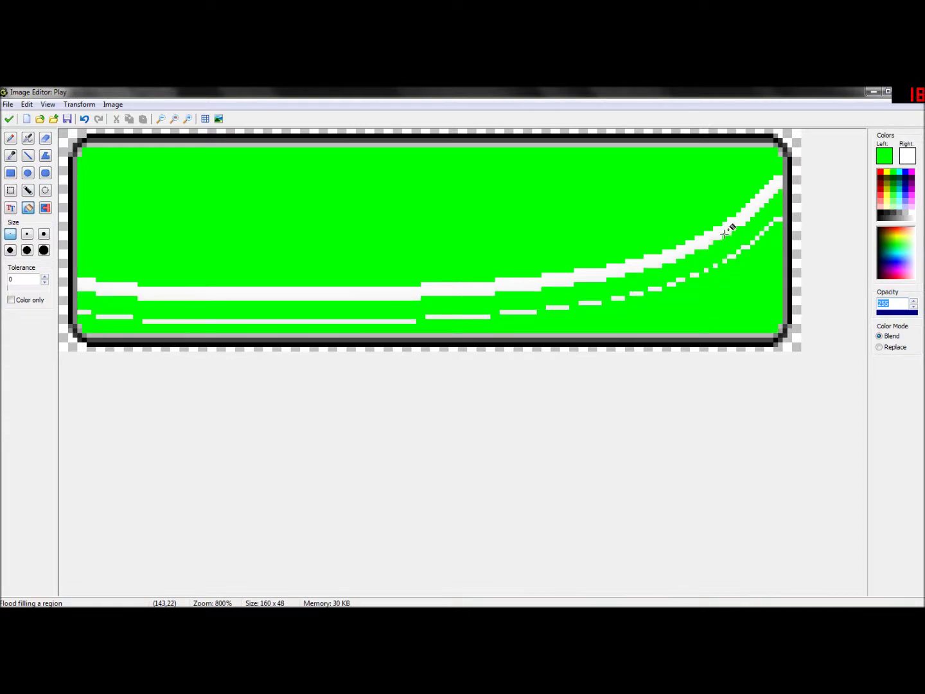
left_click(721, 229)
left_click(715, 228)
left_click(700, 236)
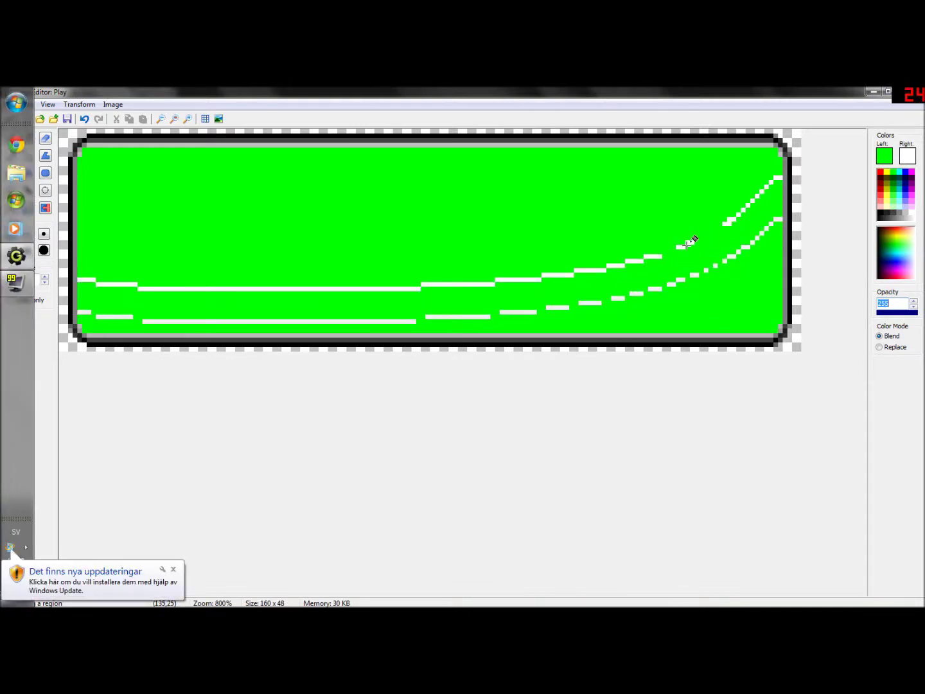
left_click(685, 246)
left_click(652, 257)
left_click(636, 262)
left_click(616, 266)
left_click(576, 270)
left_click(572, 275)
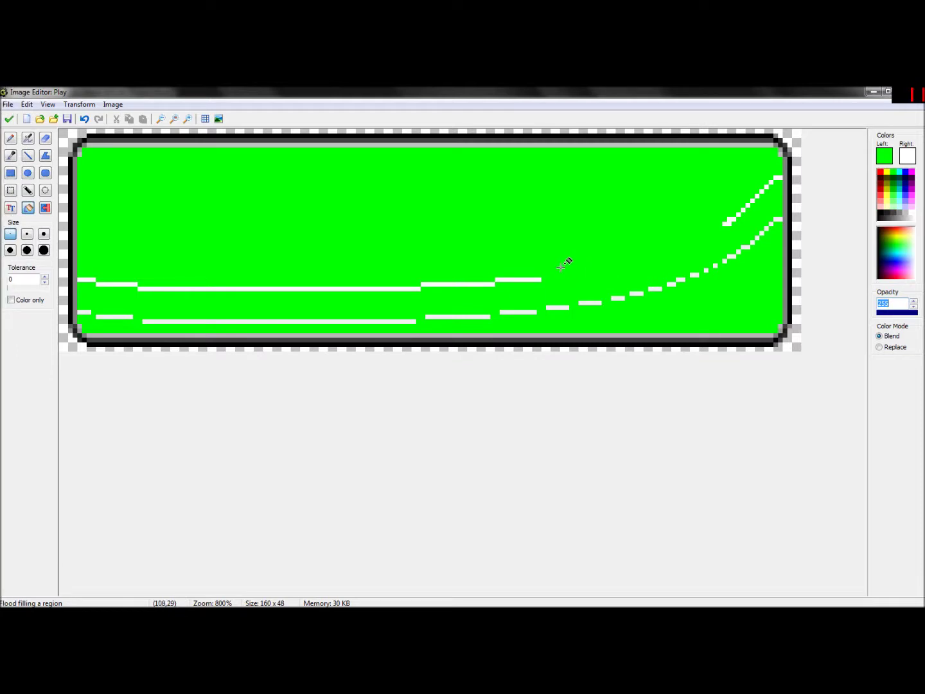
Fill the remaining white line segments and lower curve steps green.
left_click(529, 281)
left_click(479, 283)
left_click(168, 289)
left_click(115, 284)
left_click(86, 279)
left_click(85, 312)
left_click(105, 316)
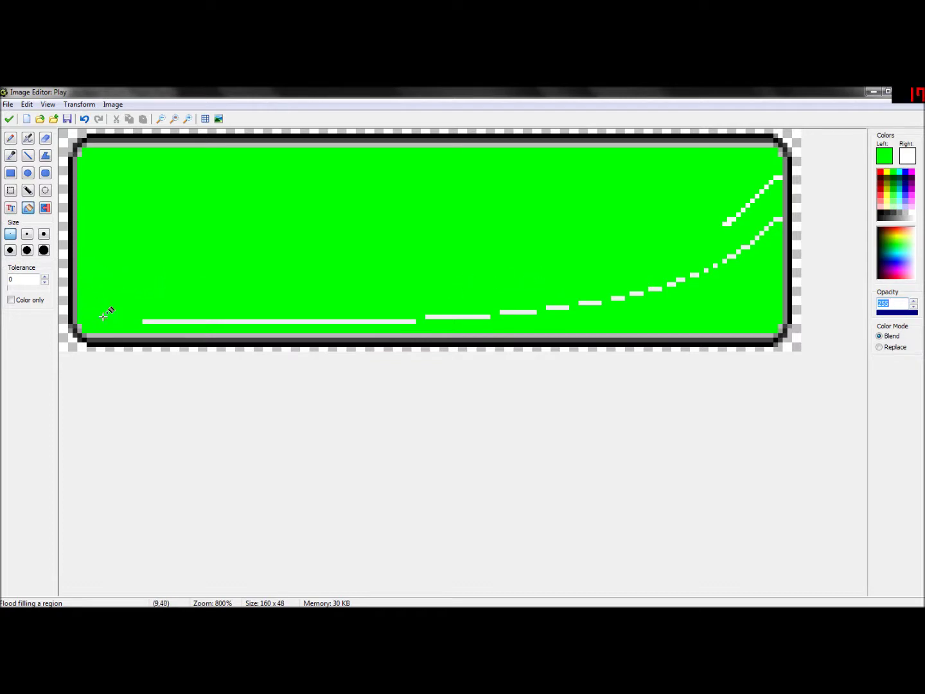
left_click(154, 321)
left_click(443, 315)
left_click(518, 311)
left_click(557, 308)
left_click(590, 303)
left_click(618, 297)
left_click(656, 289)
left_click(700, 272)
Fill the white steps along the lower and upper diagonals green.
left_click(715, 264)
left_click(724, 261)
left_click(732, 255)
left_click(740, 250)
left_click(748, 245)
left_click(755, 239)
left_click(764, 232)
left_click(774, 220)
left_click(728, 221)
left_click(736, 215)
left_click(745, 206)
left_click(753, 199)
left_click(763, 191)
left_click(770, 185)
left_click(775, 180)
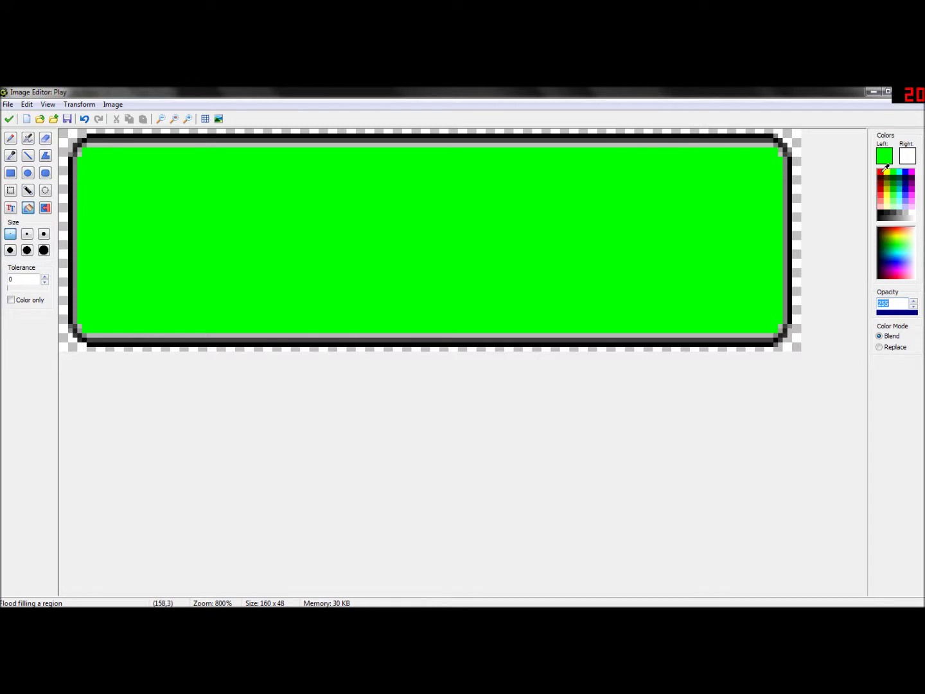
Choose light blue as the colour for the button text.
left_click(881, 171)
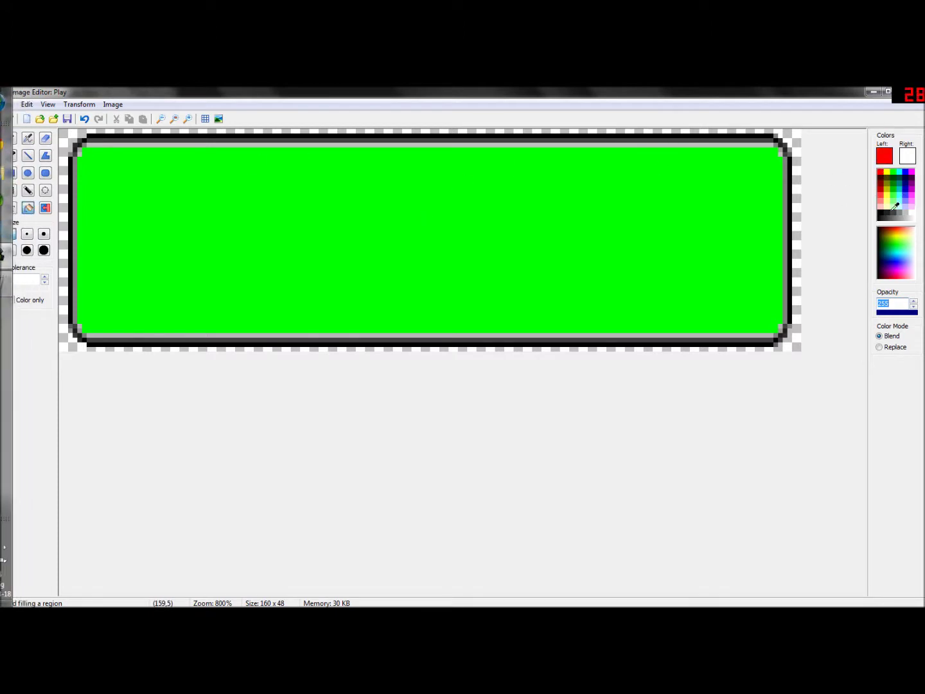
left_click(900, 251)
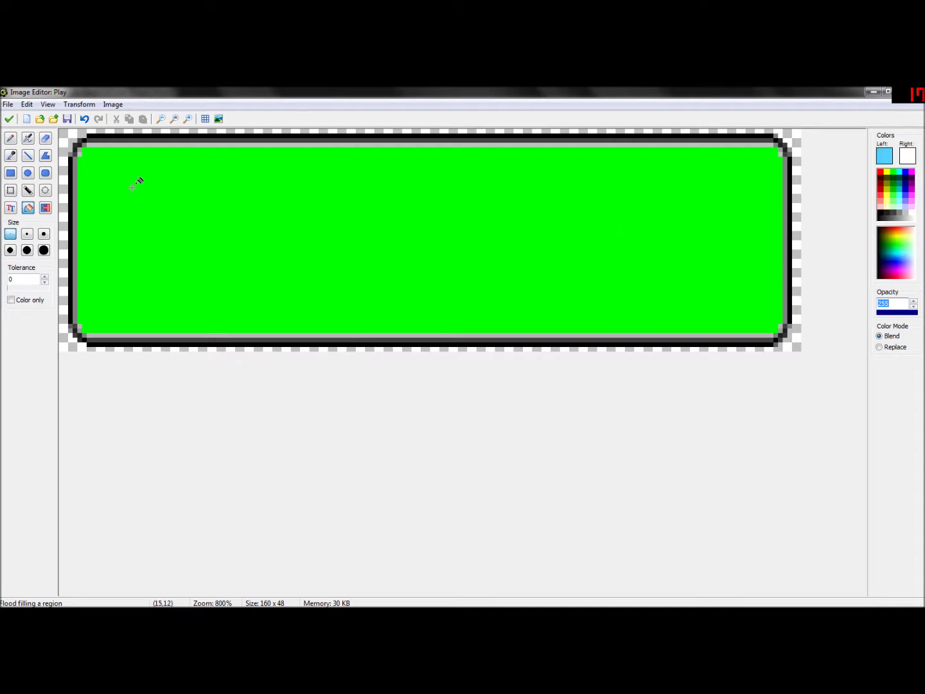
left_click(11, 211)
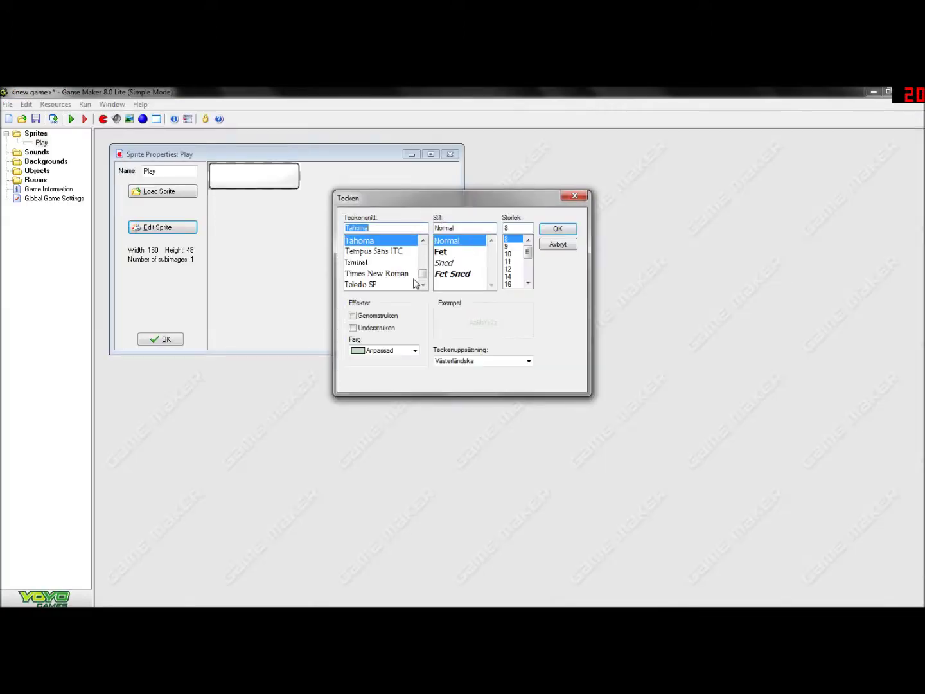
Select Tempus Sans ITC in the Font dialog's font list and confirm.
scroll(423, 280, "down", 5)
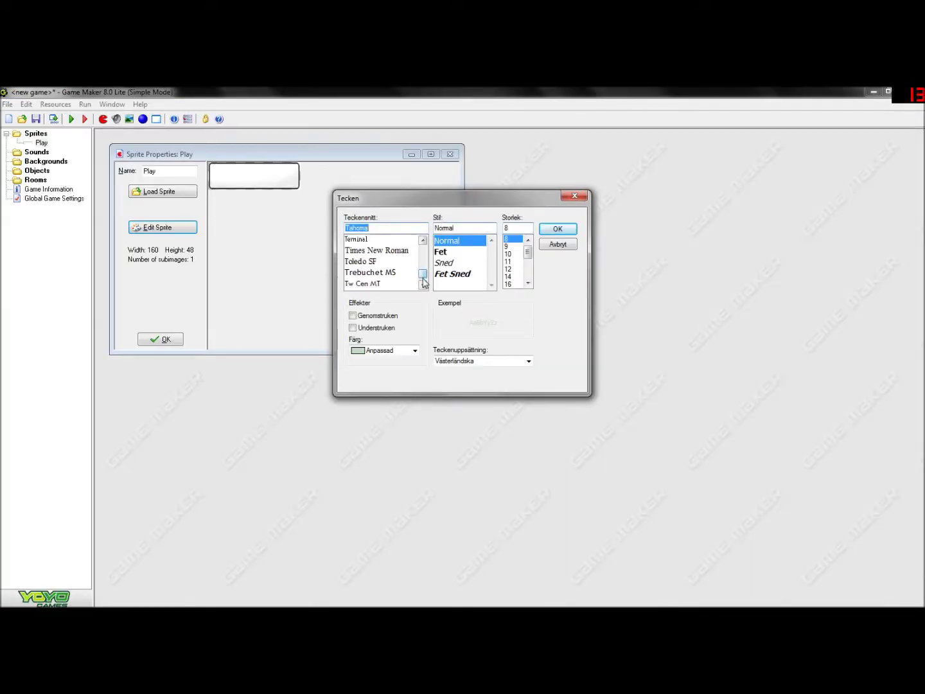
scroll(423, 279, "up", 12)
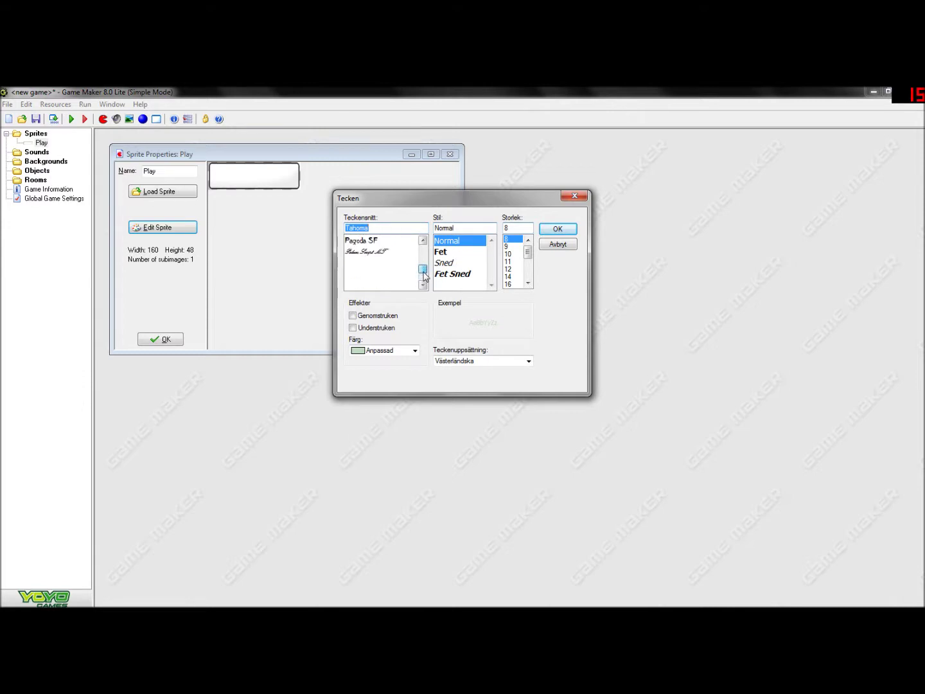
left_click(378, 228)
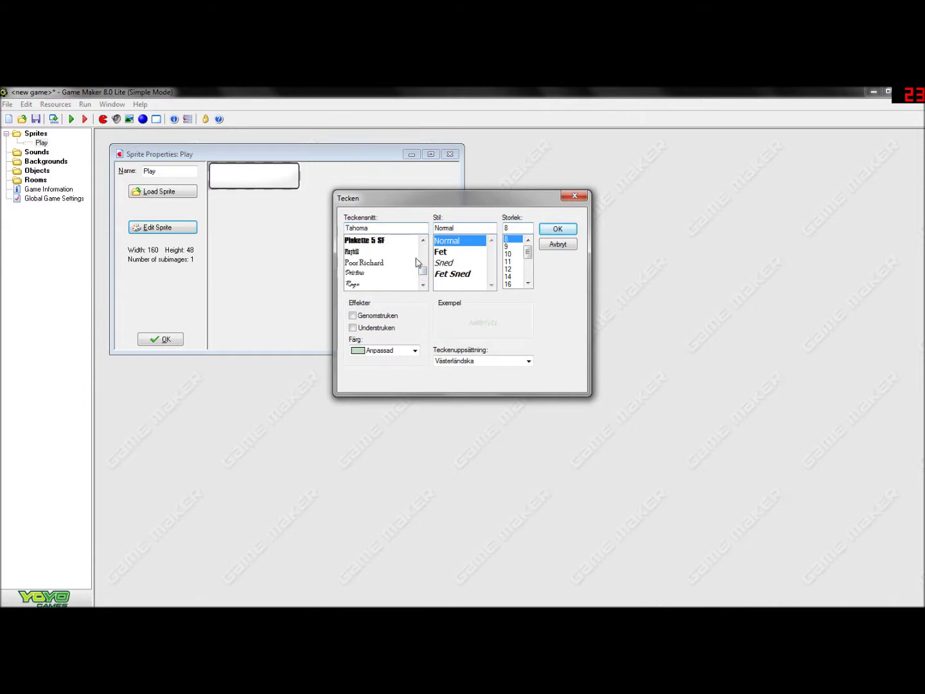
scroll(423, 279, "down", 5)
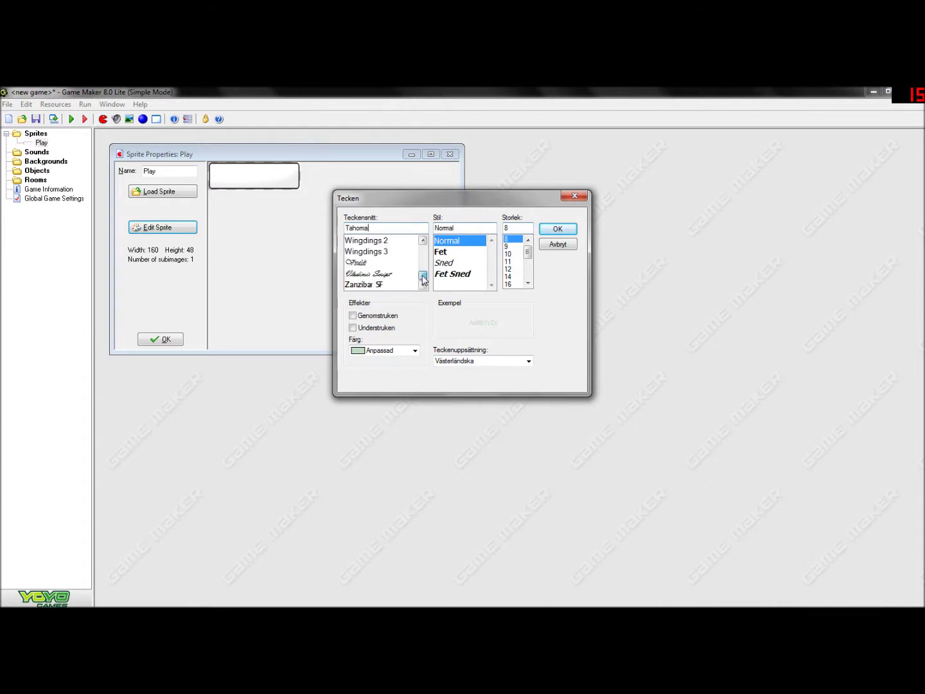
scroll(423, 279, "up", 2)
scroll(423, 277, "up", 3)
scroll(423, 278, "down", 5)
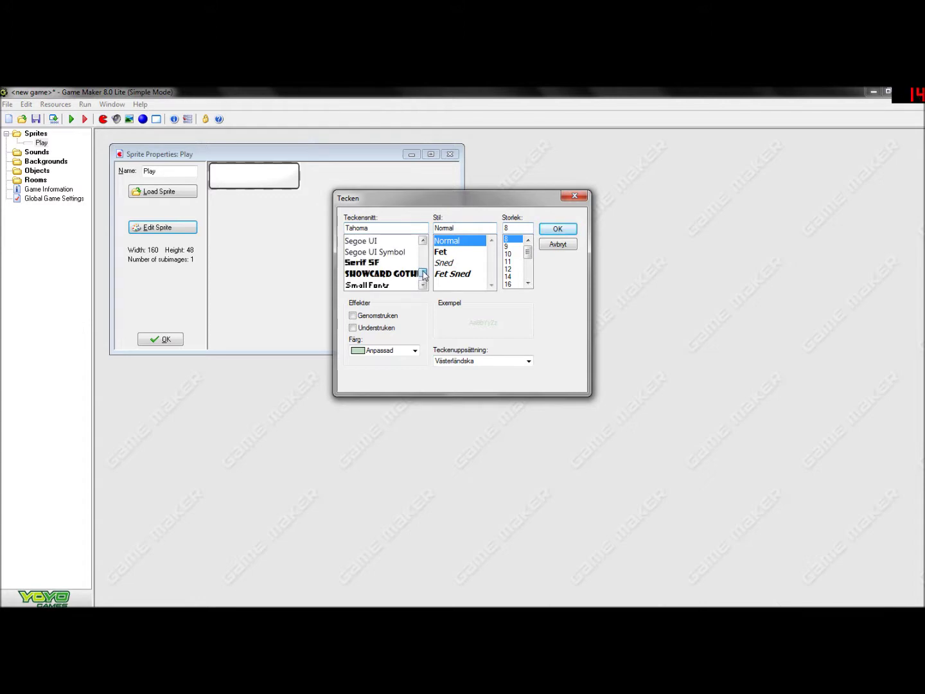
scroll(422, 276, "up", 10)
scroll(423, 275, "down", 4)
scroll(423, 273, "down", 4)
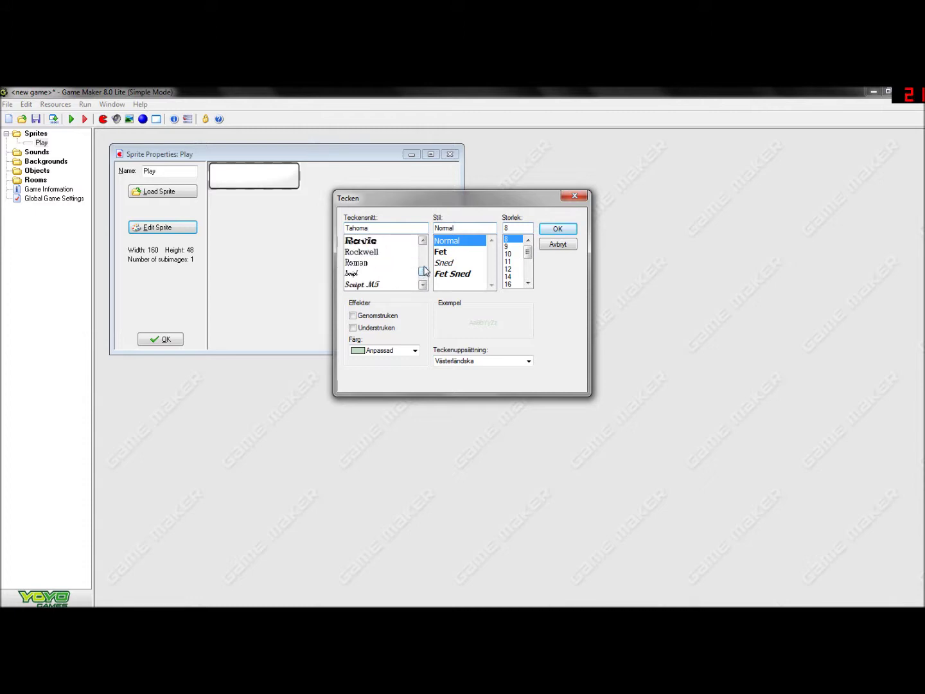
key("Down")
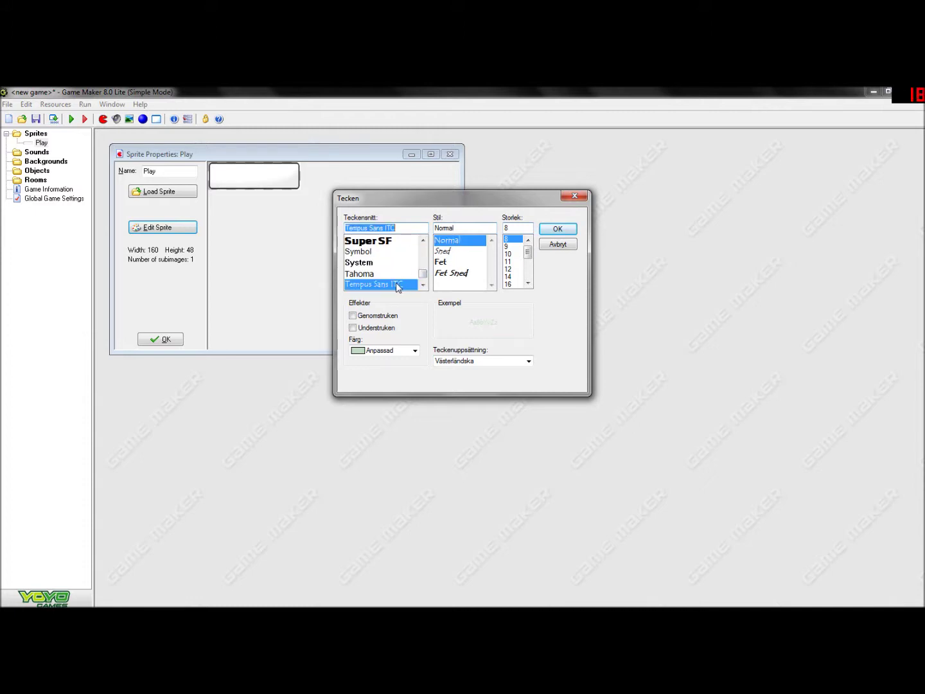
left_click(556, 229)
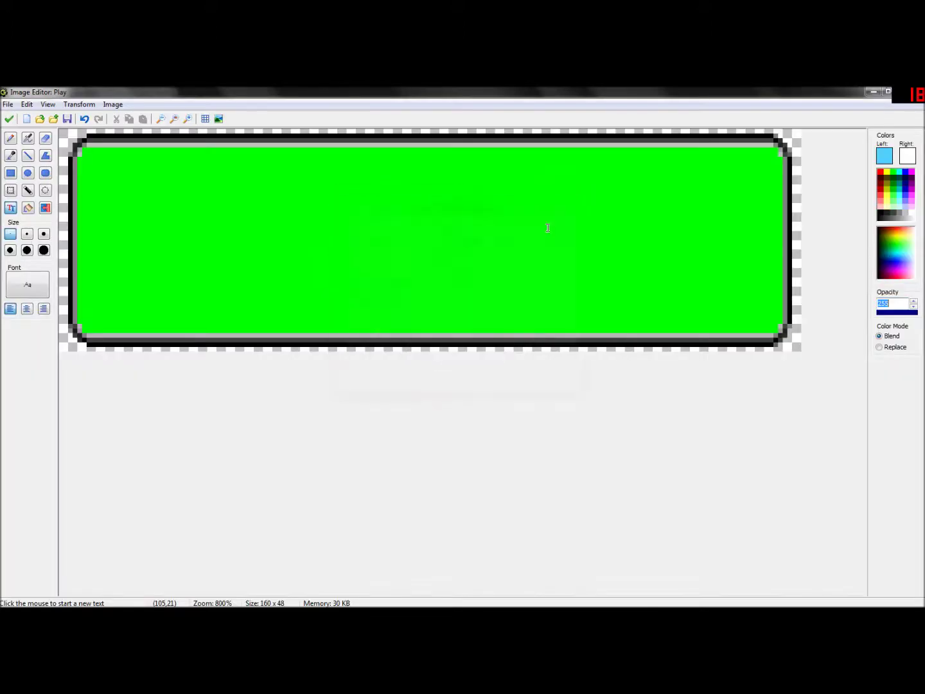
Set the text font size to 22.
left_click(33, 291)
scroll(518, 276, "down", 2)
left_click(514, 276)
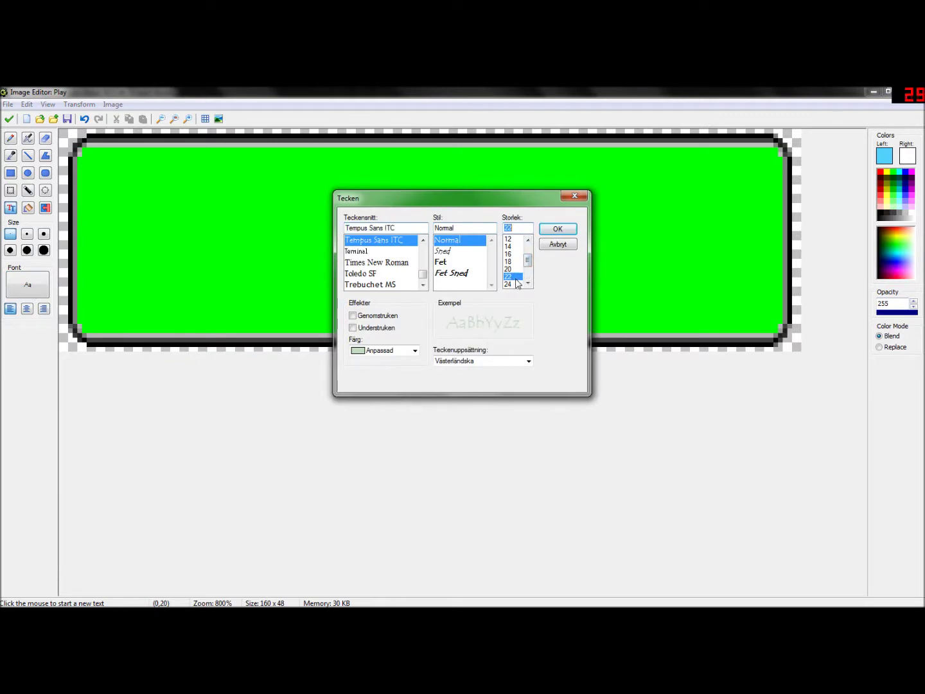
left_click(556, 229)
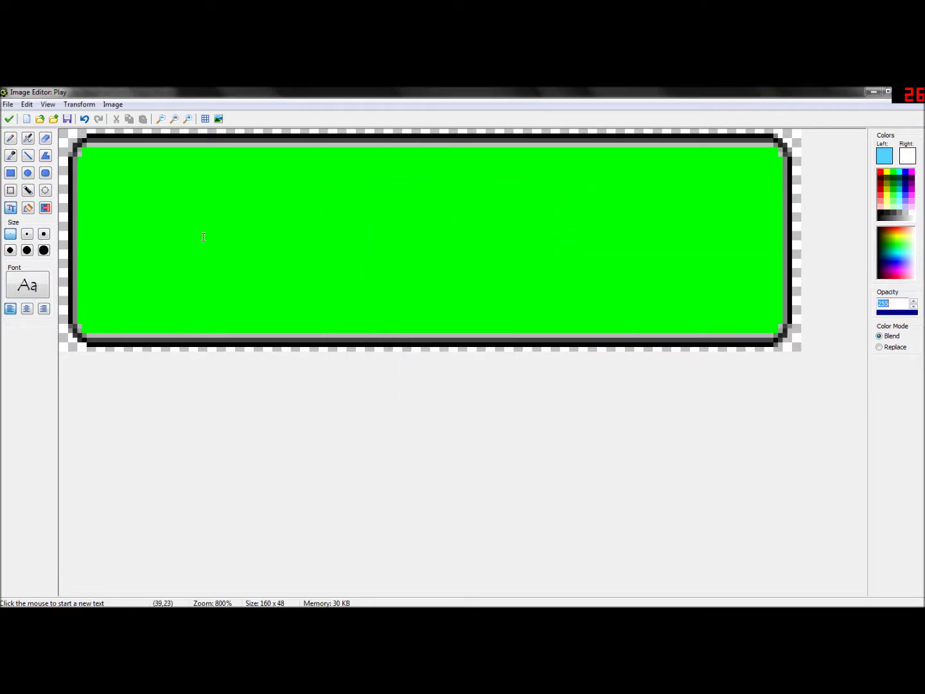
Set the text colour to Turkos (turquoise) and place new text on the button.
left_click(45, 288)
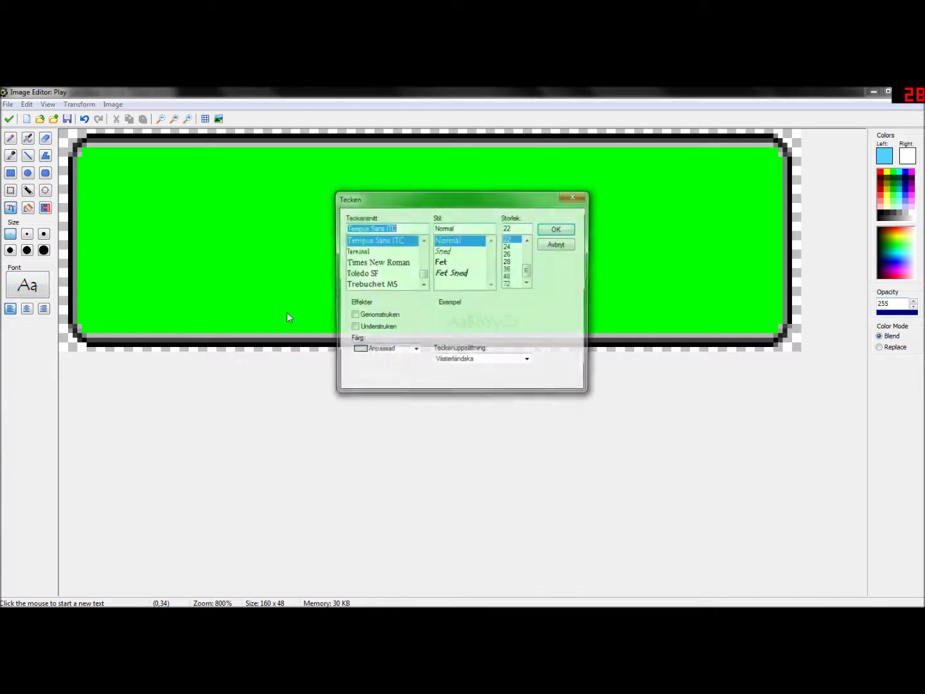
left_click(415, 351)
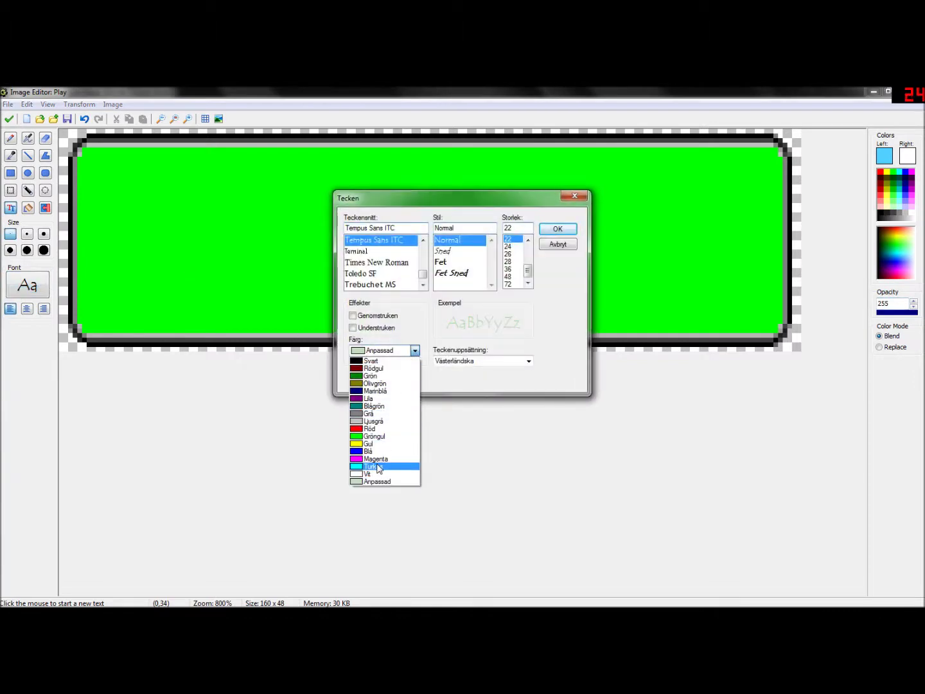
left_click(378, 466)
left_click(540, 232)
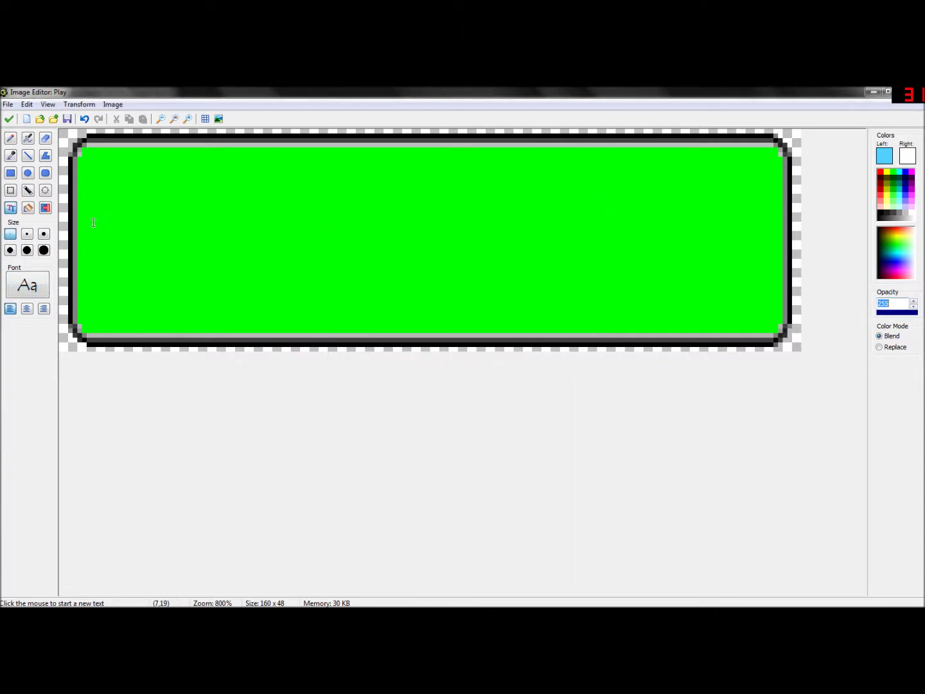
left_click(101, 237)
Write "PLAY! :)" and center it on the green button.
type("PLAY! :)")
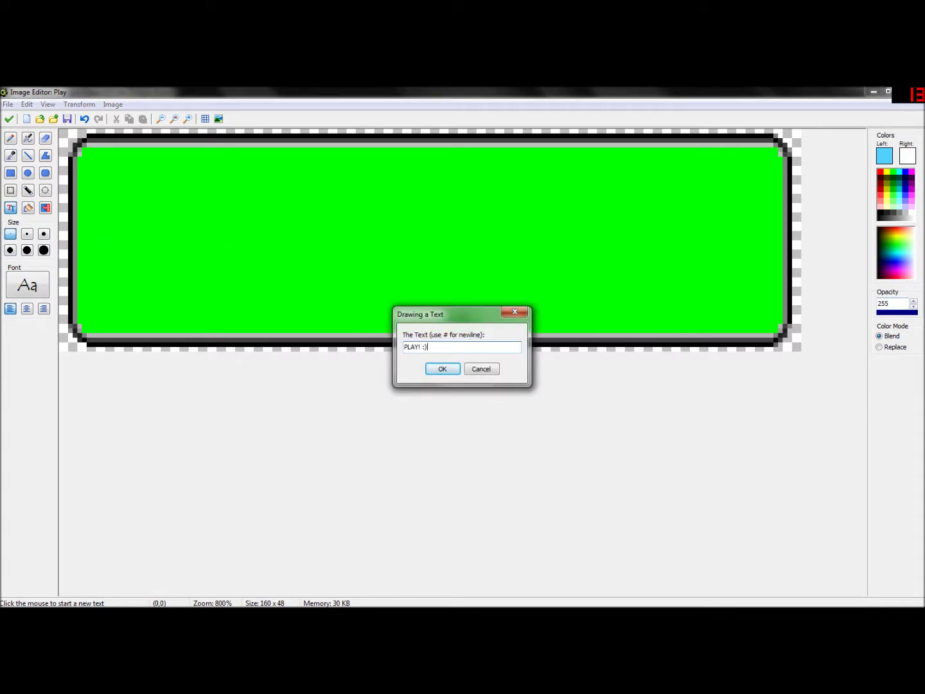
left_click(442, 368)
left_click_drag(327, 264, 408, 206)
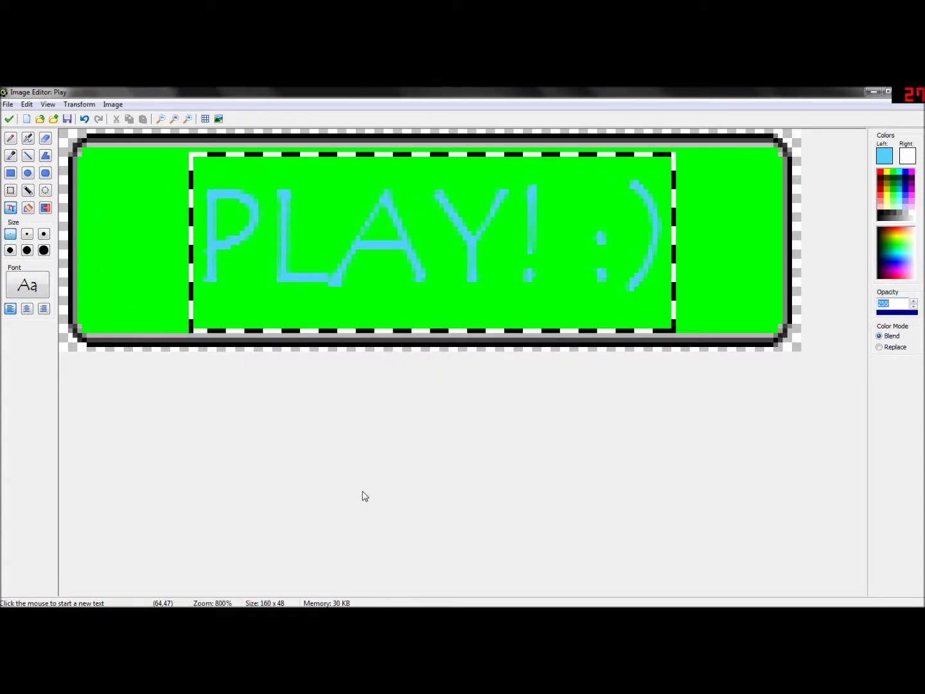
left_click(120, 190)
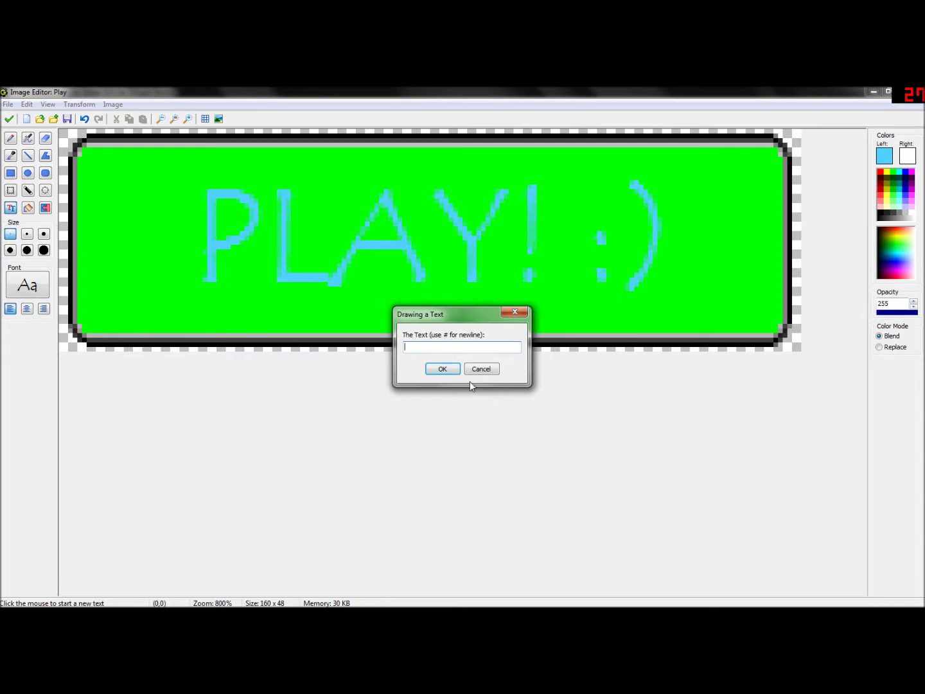
left_click(486, 377)
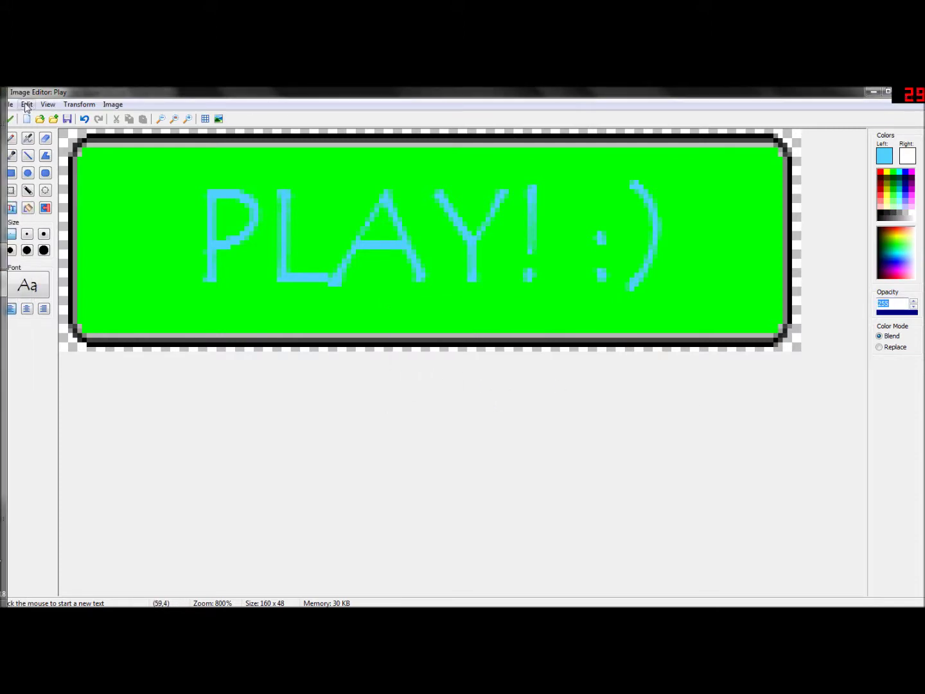
Close the Image Editor, Sprite Editor and Sprite Properties, keeping the finished Play sprite.
left_click(9, 118)
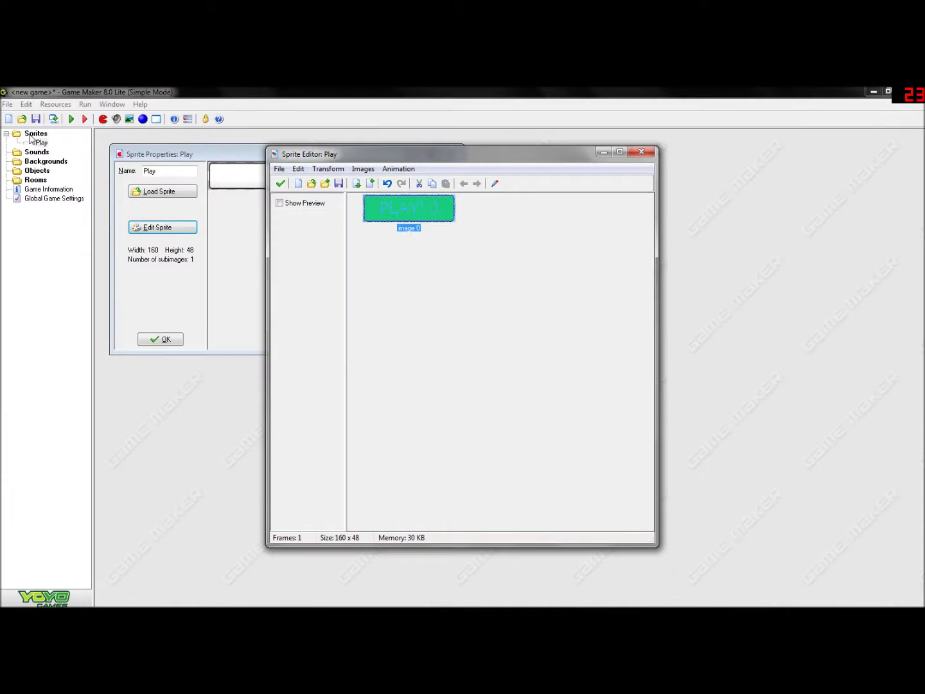
left_click(280, 183)
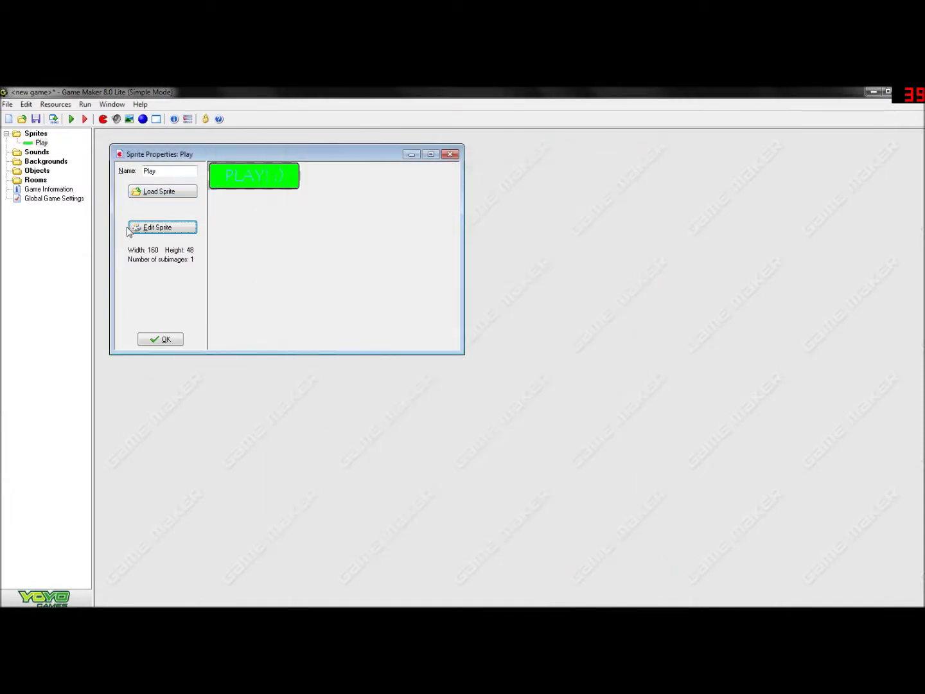
left_click(164, 338)
left_click(41, 142)
Create object Play using the Play sprite, with a Mouse Left Button event.
left_click(142, 119)
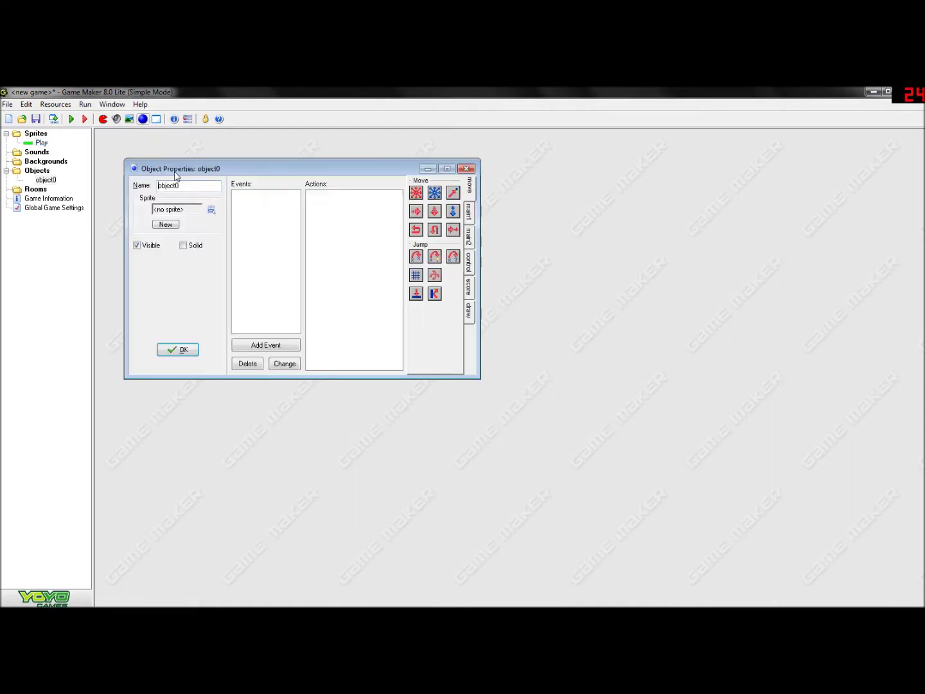
type("lay")
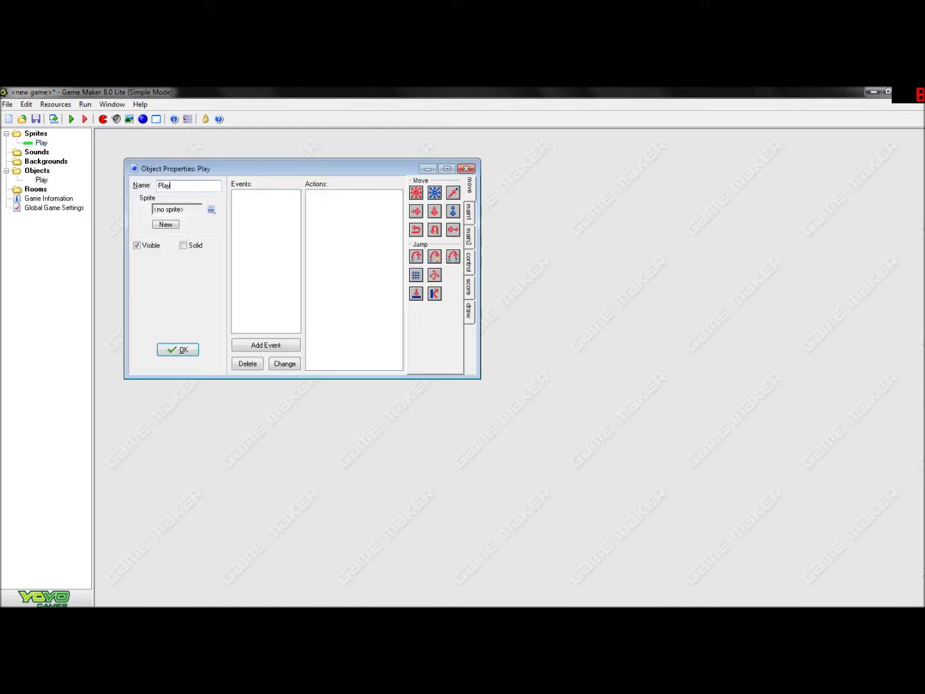
left_click(210, 210)
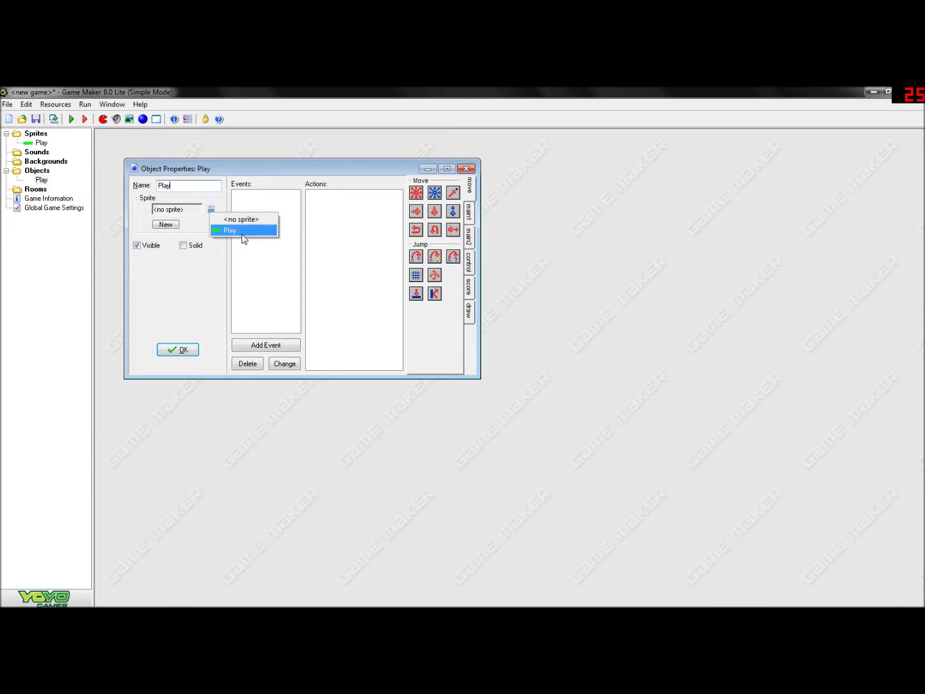
left_click(239, 231)
left_click(276, 345)
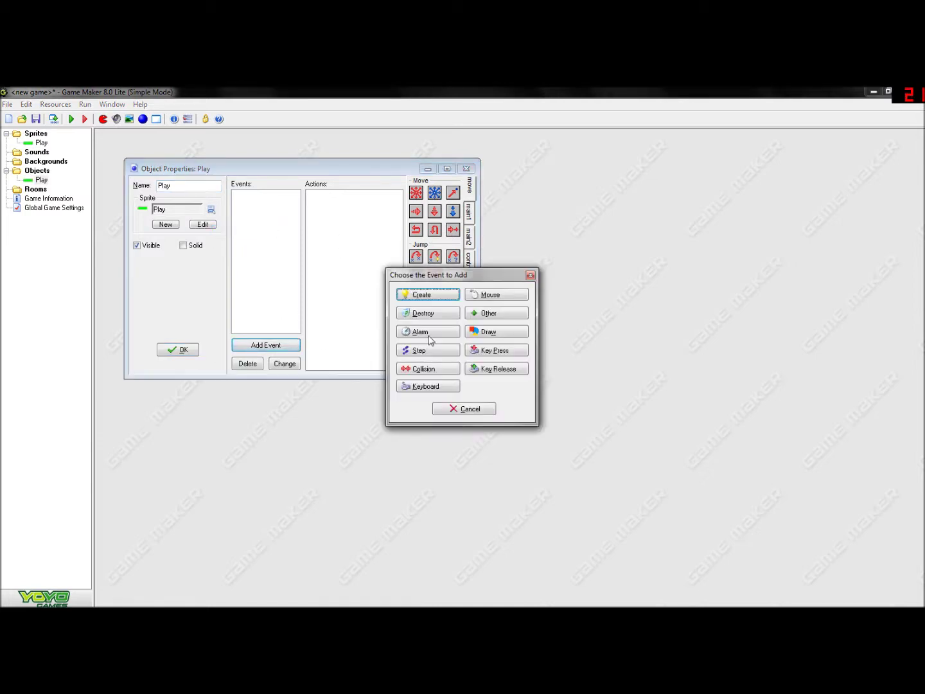
left_click(506, 294)
left_click(578, 302)
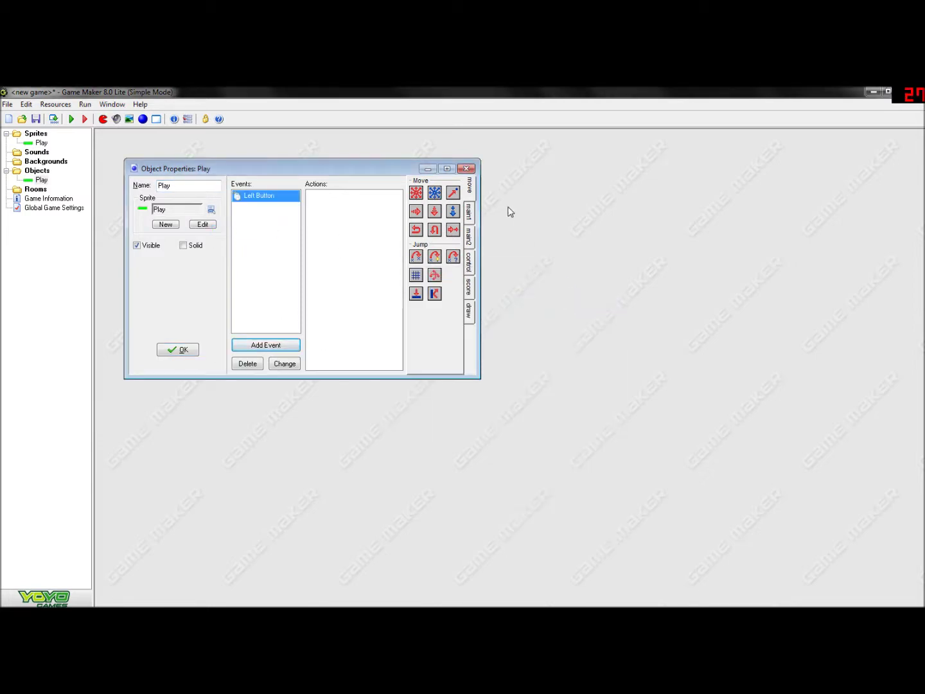
Add a Sleep action of 500 milliseconds to the Left Button event.
left_click(477, 236)
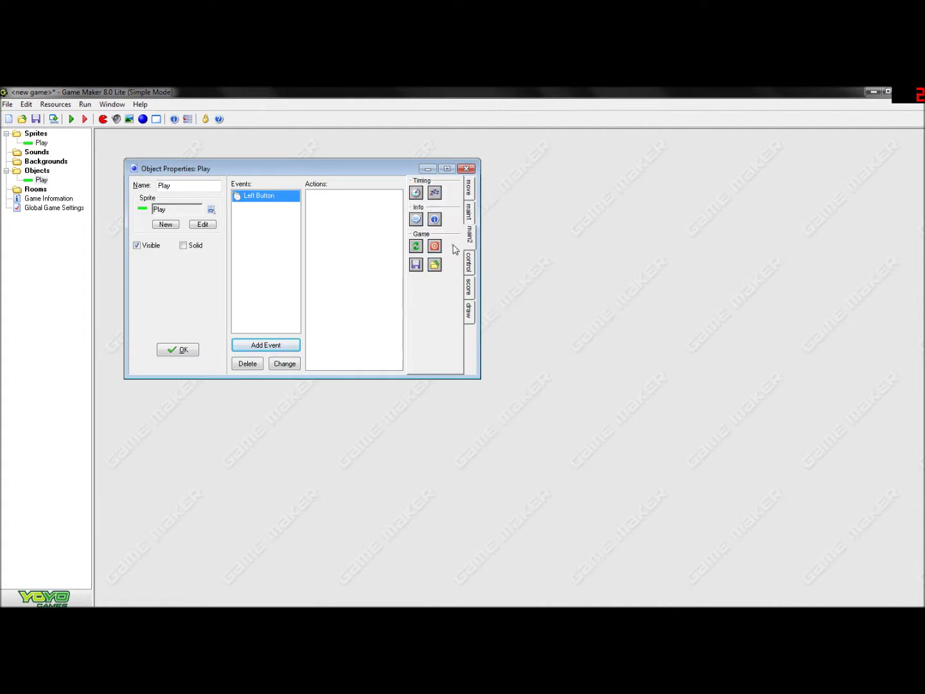
left_click_drag(434, 193, 390, 220)
type("500")
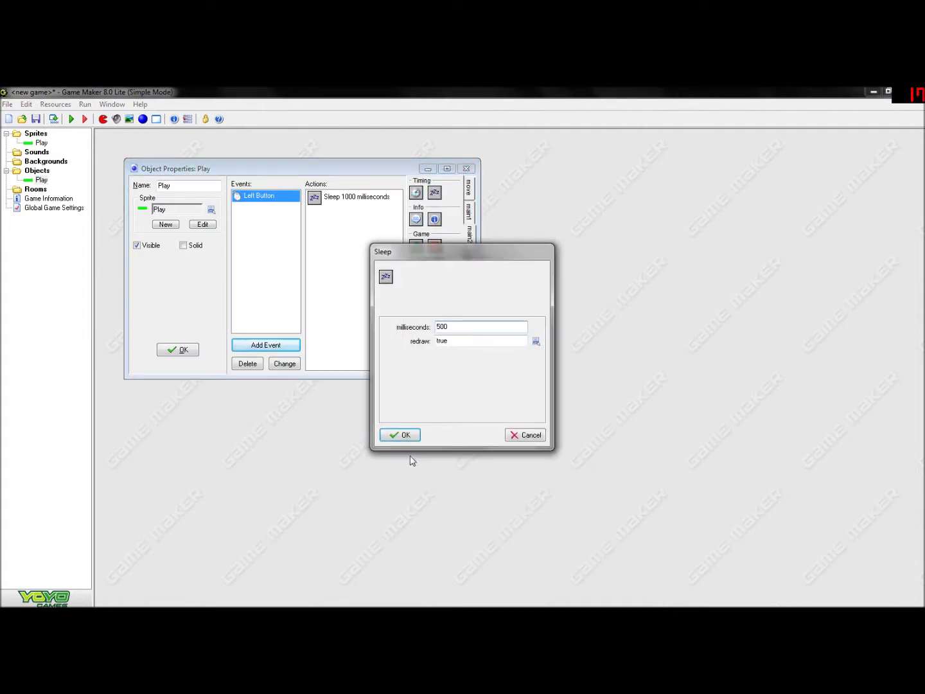
left_click(400, 435)
Add a Go to next room action with the Shift from top transition.
left_click(472, 222)
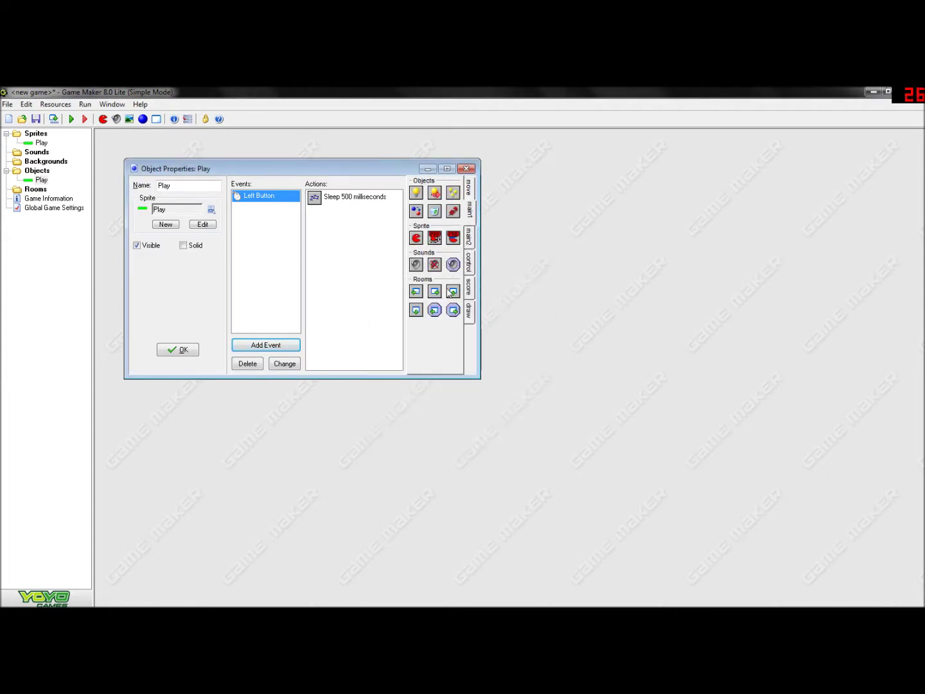
left_click_drag(435, 294, 345, 251)
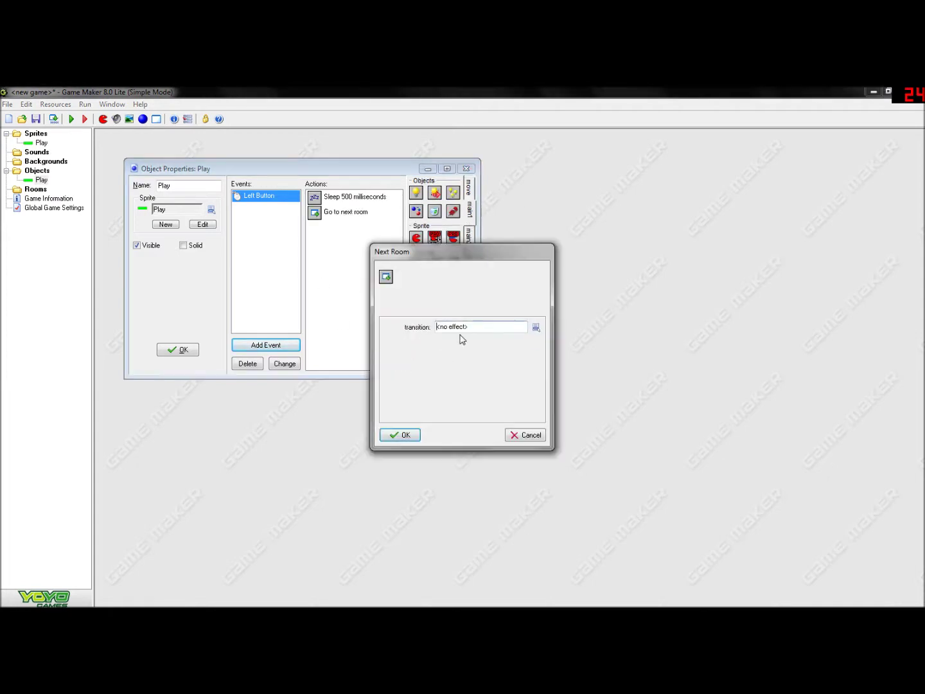
left_click(535, 328)
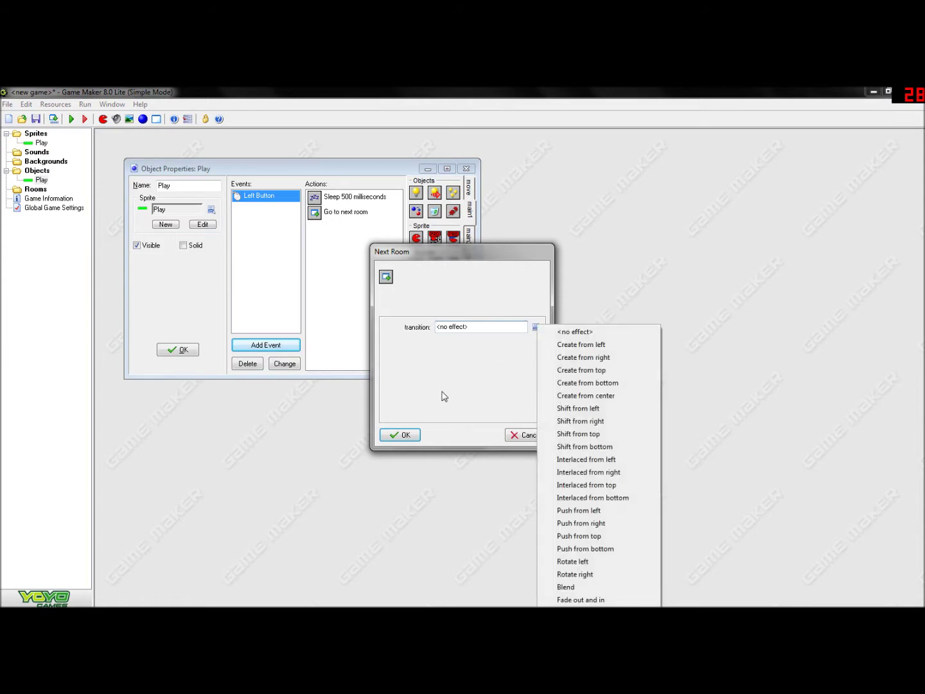
left_click(604, 426)
left_click(418, 435)
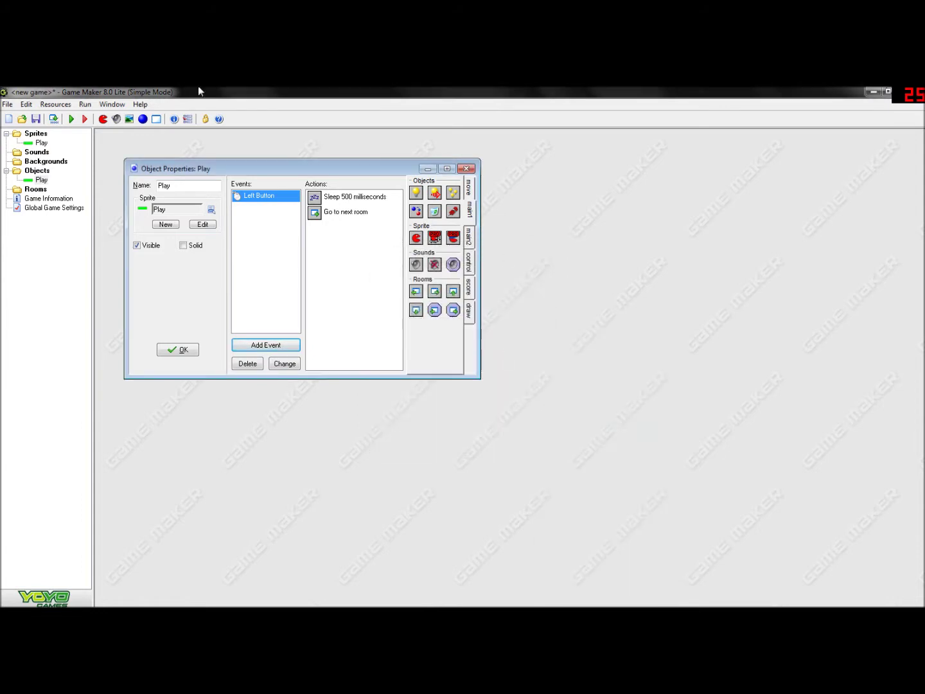